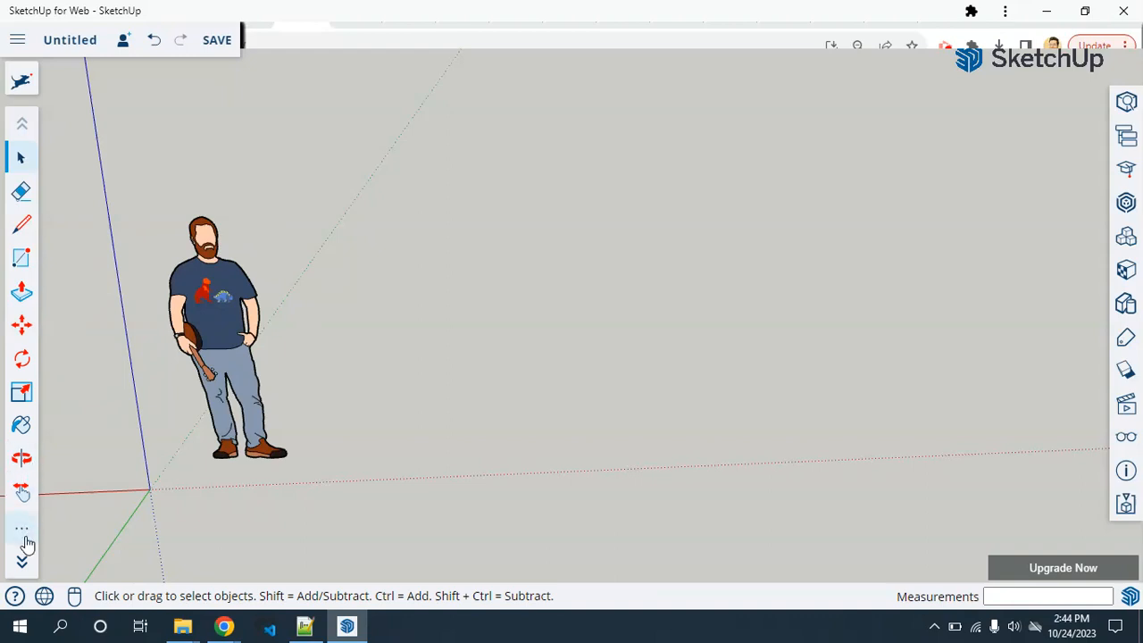
pyautogui.click(23, 535)
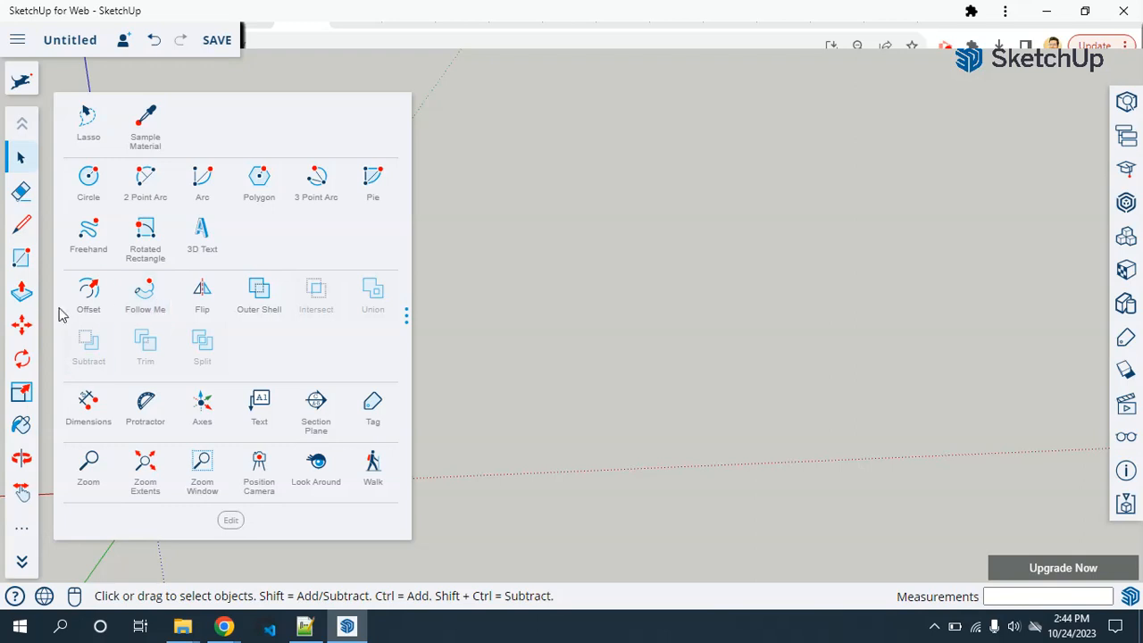
pyautogui.click(570, 295)
# - Draw a rectangle about 2486 by 1887 mm on the ground plane beside the standing figure
pyautogui.moveTo(295, 276); pyautogui.dragTo(225, 394, button='middle')
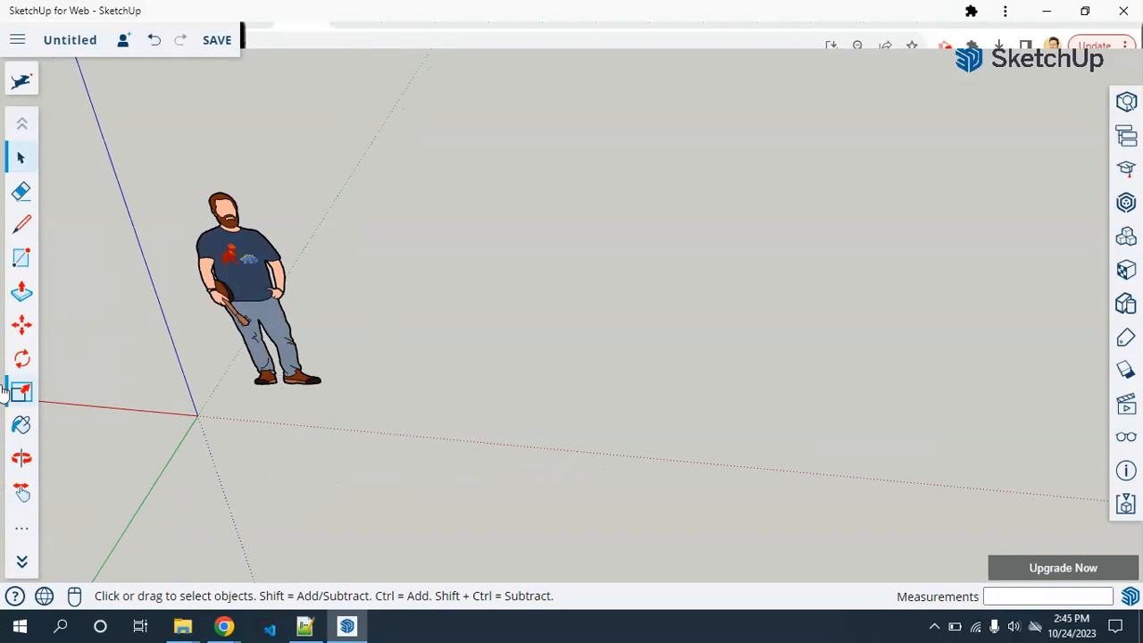
pyautogui.click(21, 258)
pyautogui.click(458, 394)
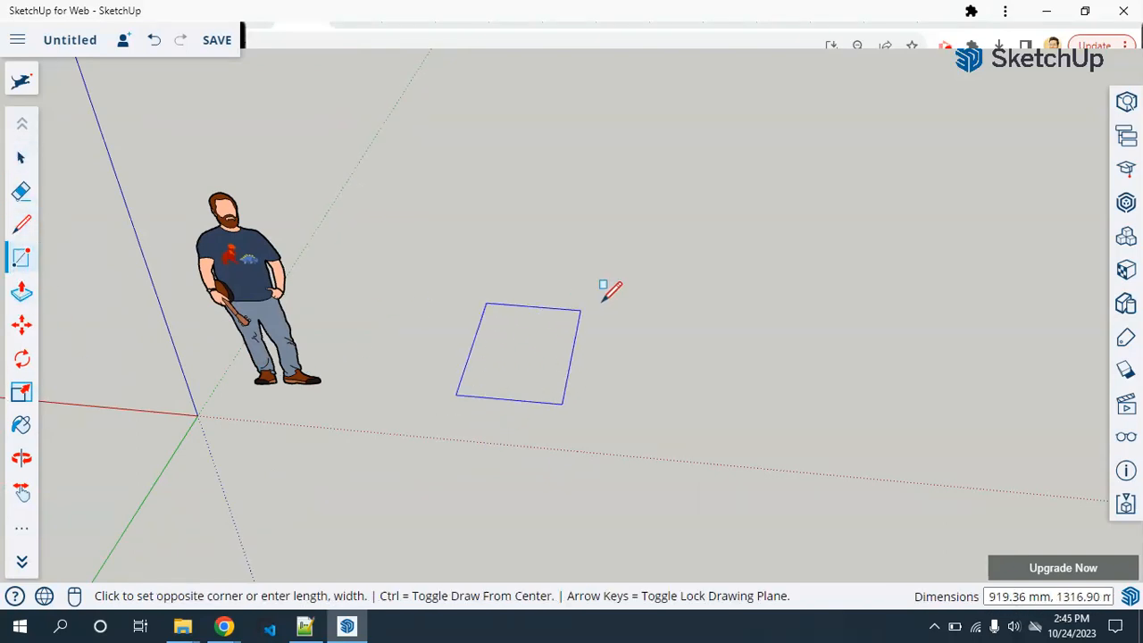
pyautogui.click(747, 286)
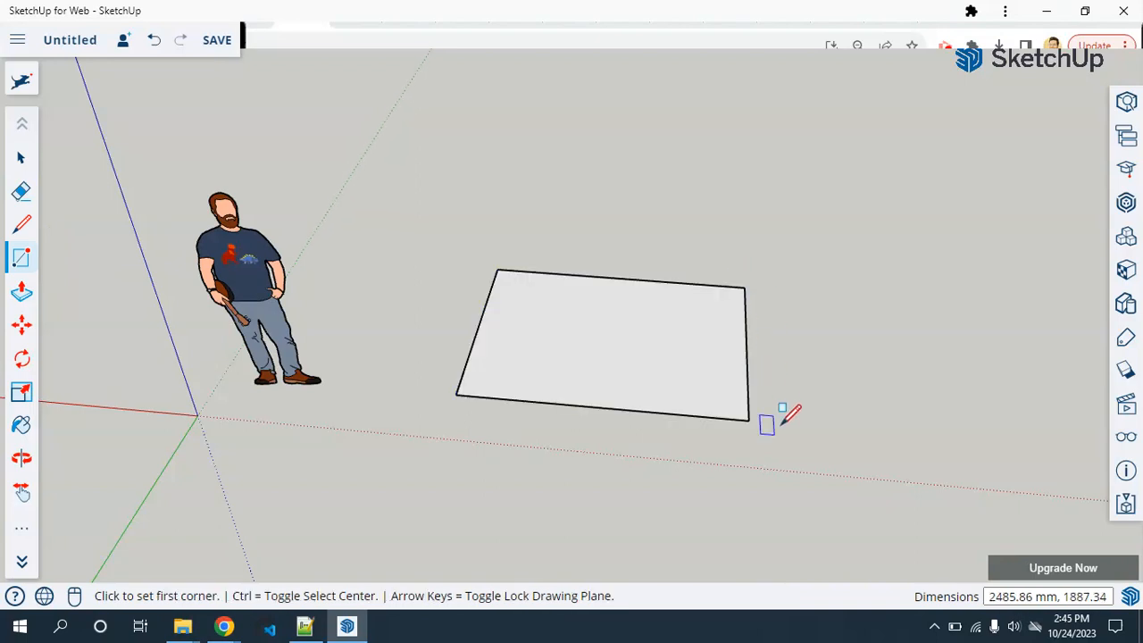
# - Draw a small rectangle adjoining the large one at its front corner and erase the shared edge to form an L-shaped face
pyautogui.click(746, 373)
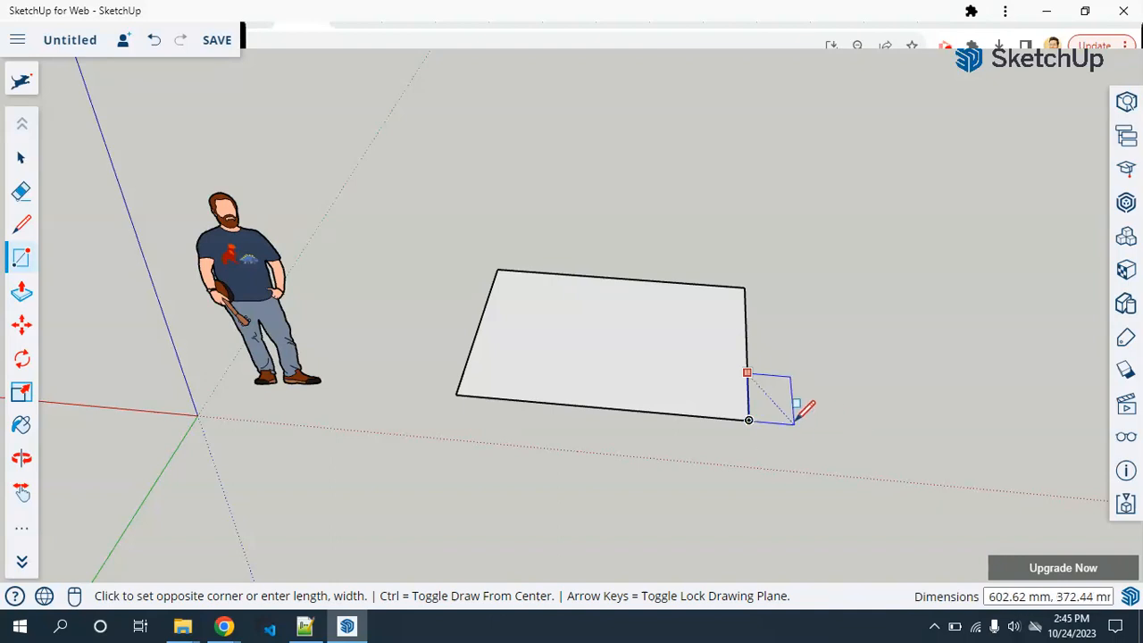
pyautogui.scroll(5, 804, 411)
pyautogui.click(831, 436)
pyautogui.moveTo(679, 379)
pyautogui.mouseDown(button='middle')
pyautogui.moveTo(569, 375)
pyautogui.moveTo(518, 401)
pyautogui.moveTo(375, 339)
pyautogui.mouseUp(button='middle')
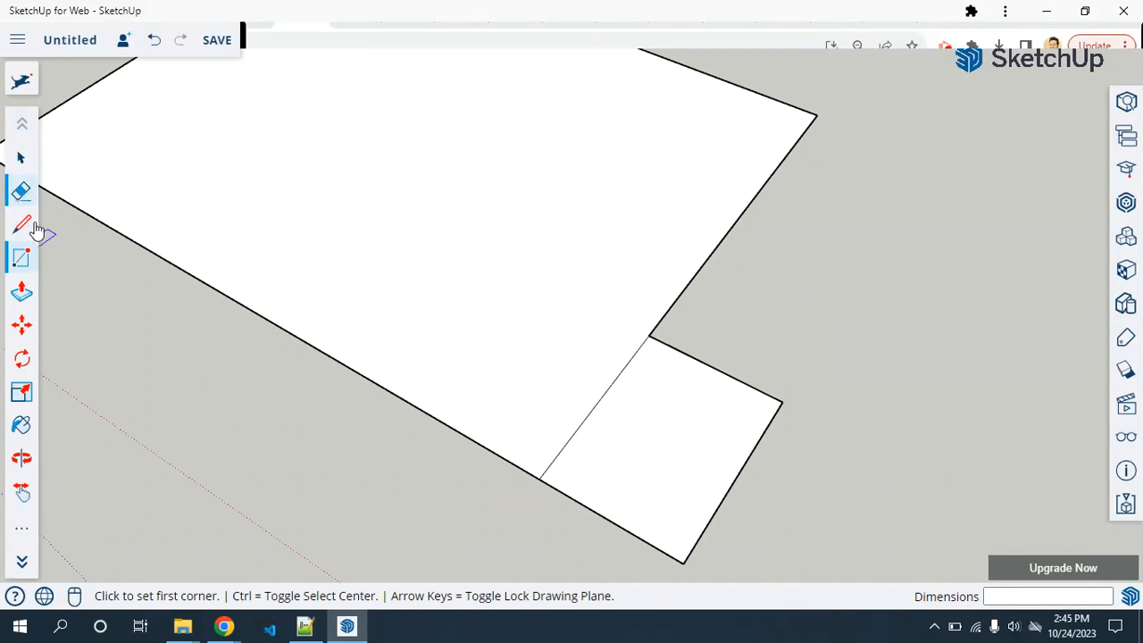
pyautogui.click(22, 193)
pyautogui.click(623, 375)
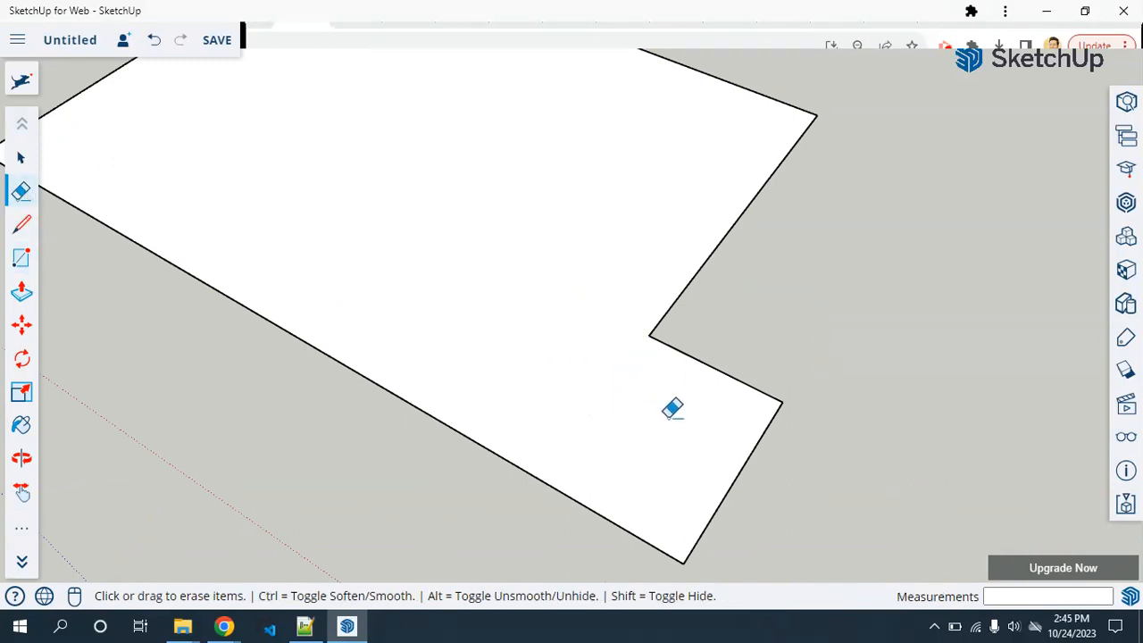
# - Try offsetting the L-shaped face's outline inward by about 39 mm and undo it
pyautogui.moveTo(430, 298)
pyautogui.mouseDown(button='middle')
pyautogui.moveTo(375, 270)
pyautogui.moveTo(482, 439)
pyautogui.mouseUp(button='middle')
pyautogui.moveTo(501, 367)
pyautogui.mouseDown(button='middle')
pyautogui.moveTo(694, 379)
pyautogui.moveTo(688, 397)
pyautogui.mouseUp(button='middle')
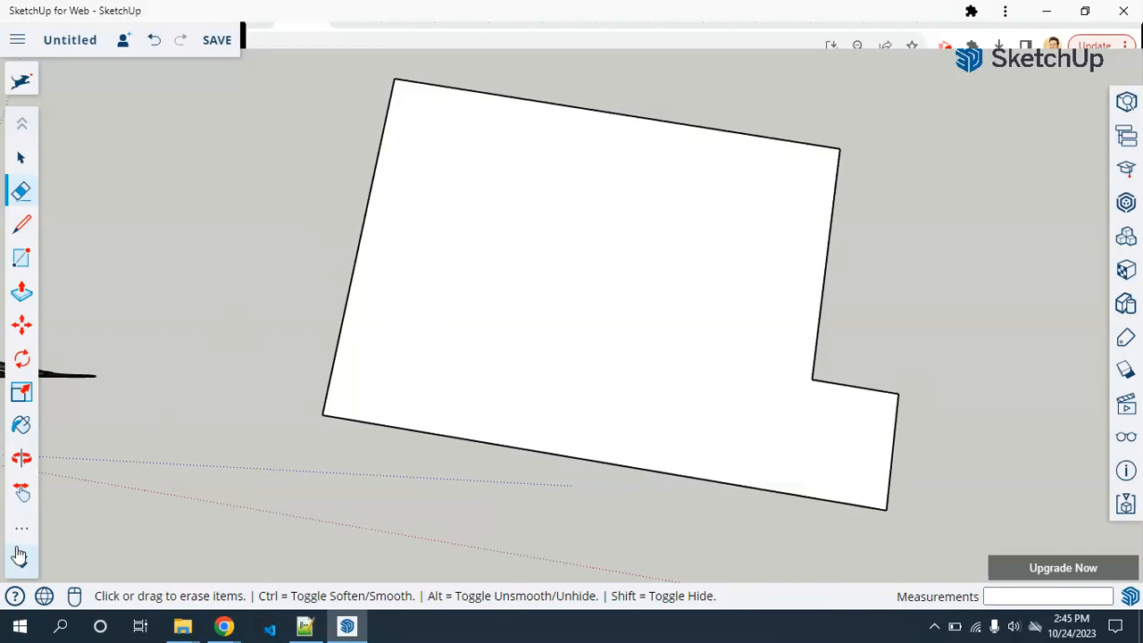
pyautogui.click(21, 530)
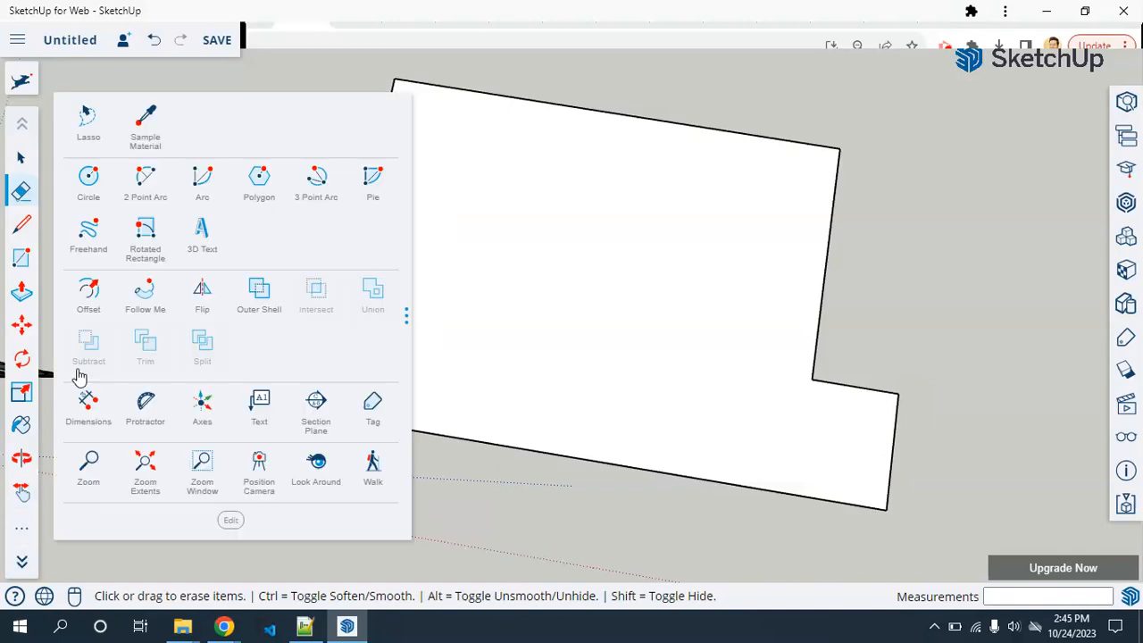
pyautogui.click(93, 298)
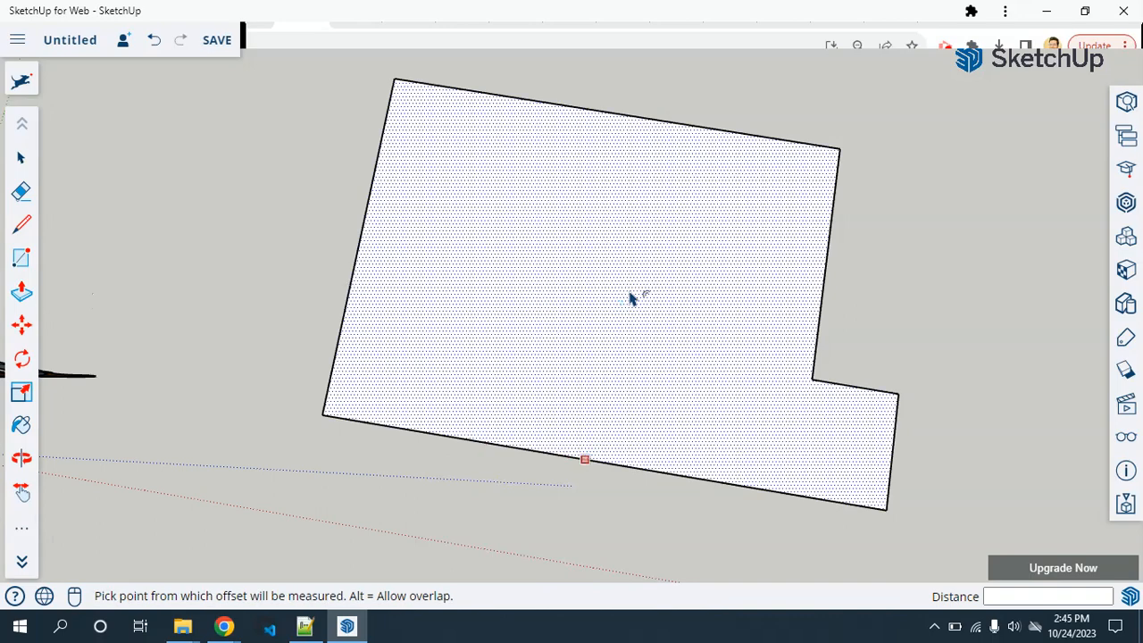
pyautogui.click(670, 319)
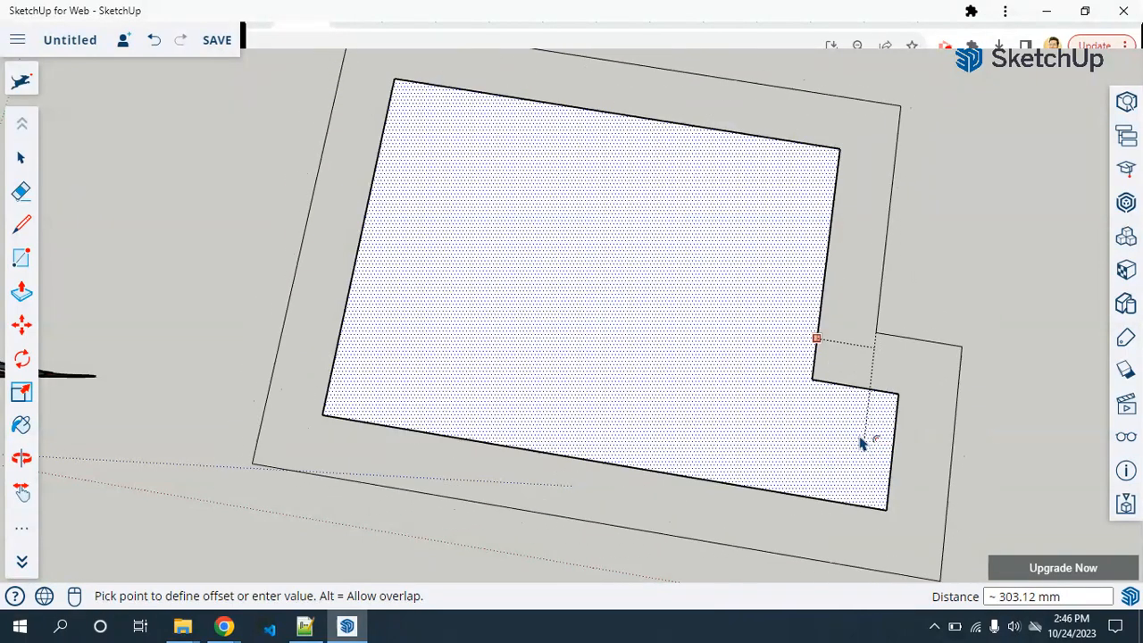
pyautogui.rightClick(805, 423)
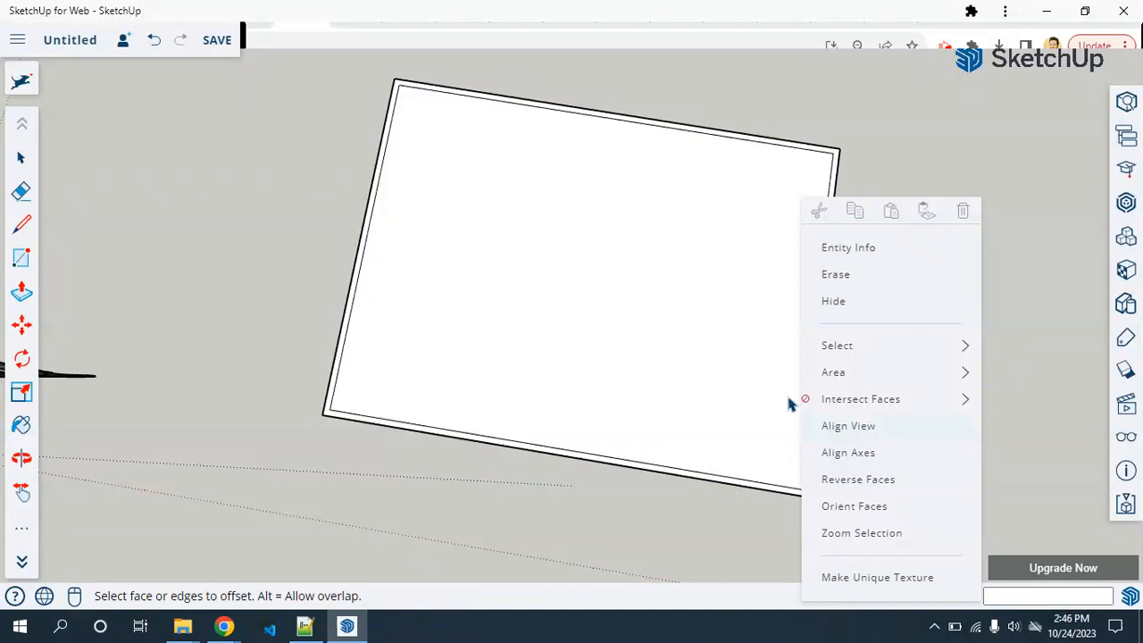
pyautogui.click(711, 375)
pyautogui.press('Escape')
pyautogui.click(712, 342)
pyautogui.click(801, 431)
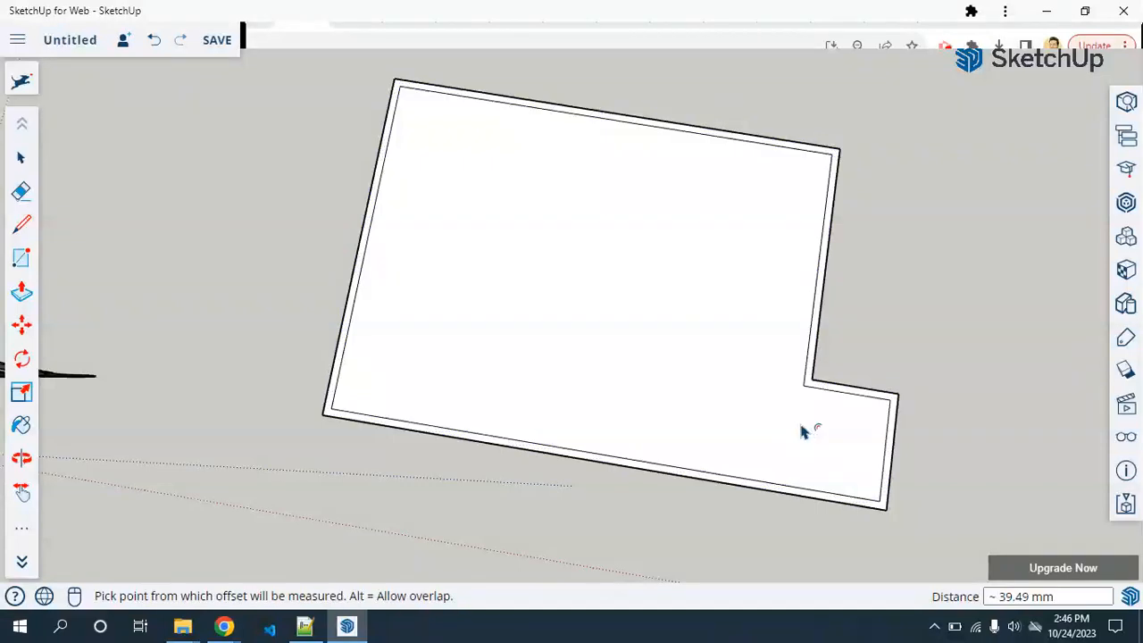
pyautogui.hotkey('ctrl', 'z')
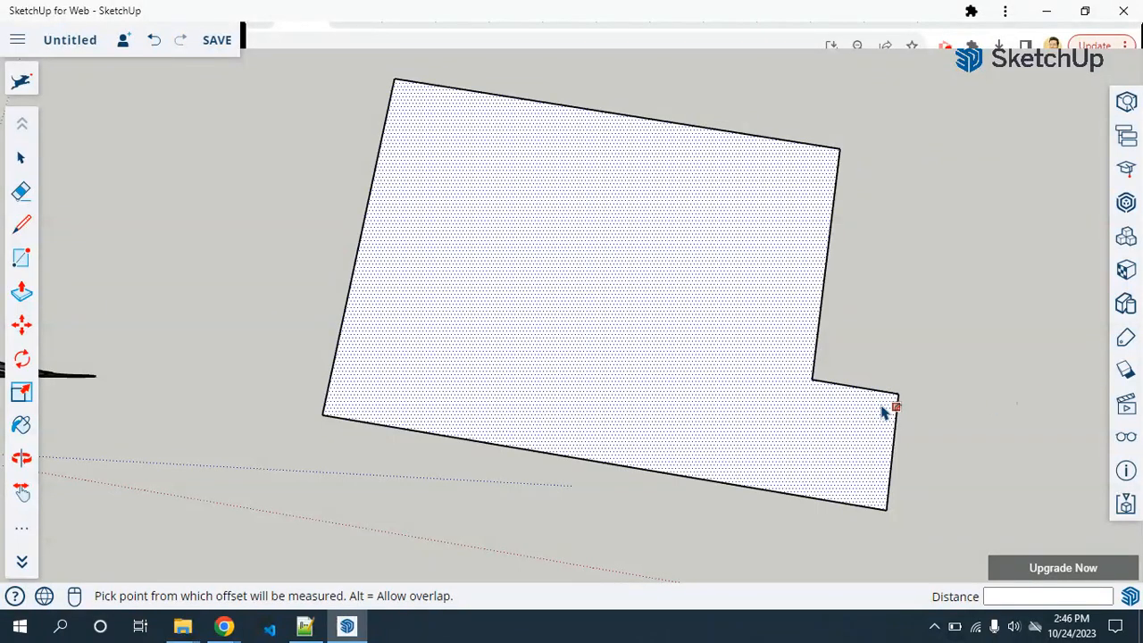
# - Offset the L-shaped face's outline slightly inward to form a narrow border strip
pyautogui.scroll(5, 888, 403)
pyautogui.scroll(2, 342, 352)
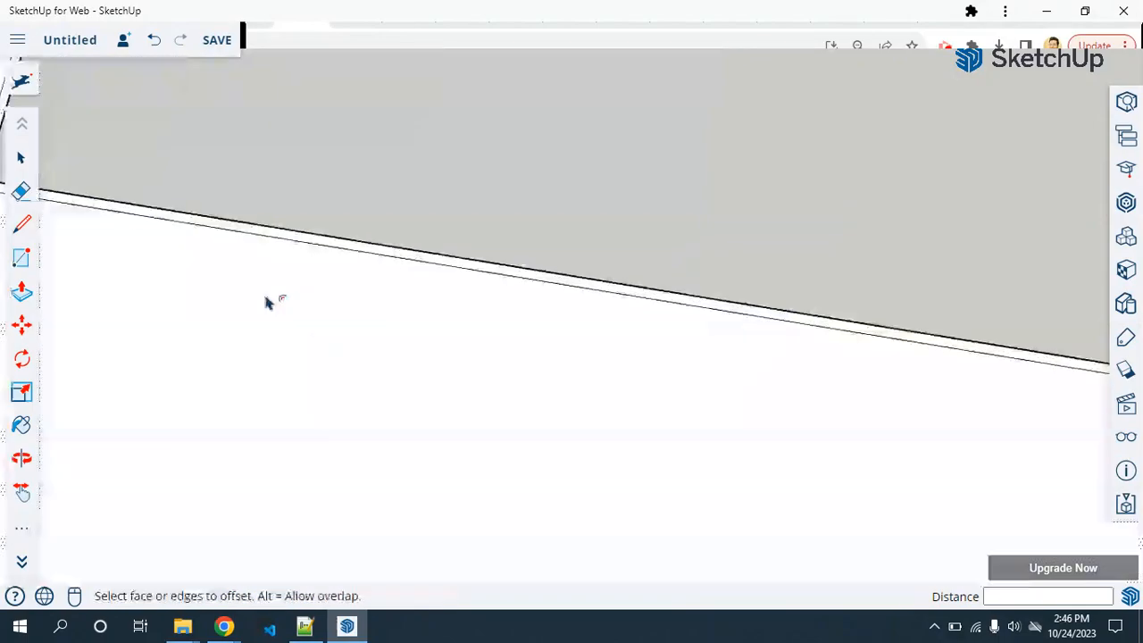
pyautogui.moveTo(276, 299); pyautogui.dragTo(181, 239, button='middle')
pyautogui.scroll(-2, 182, 240)
pyautogui.scroll(-3, 411, 308)
pyautogui.scroll(4, 408, 283)
pyautogui.scroll(1, 413, 263)
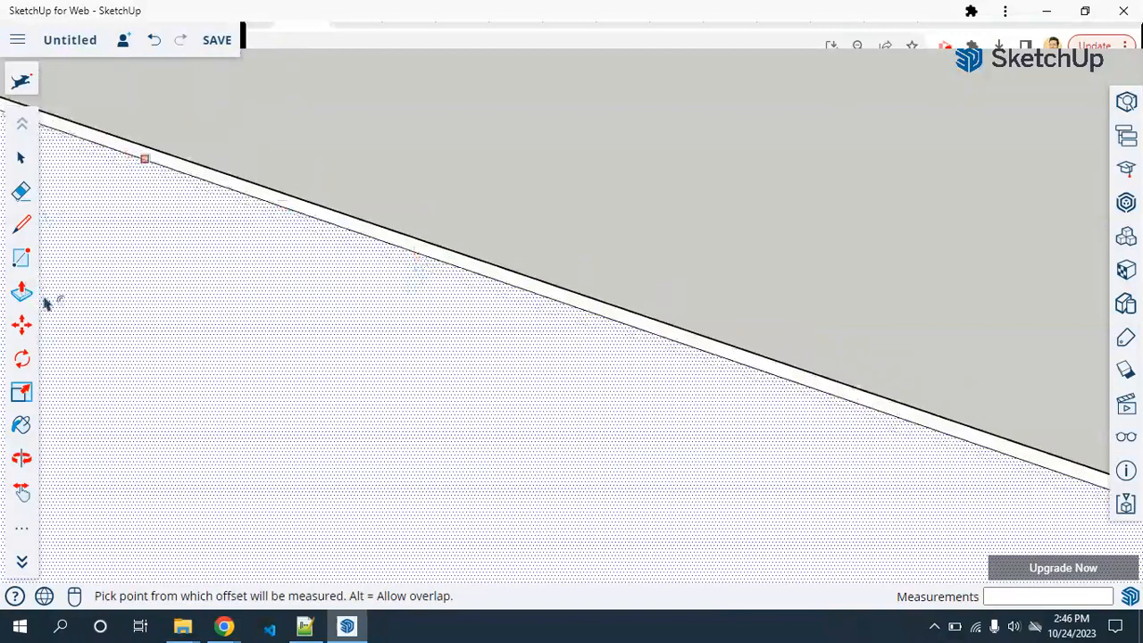
# - Push/Pull the narrow border strip up 15 mm
pyautogui.press('p')
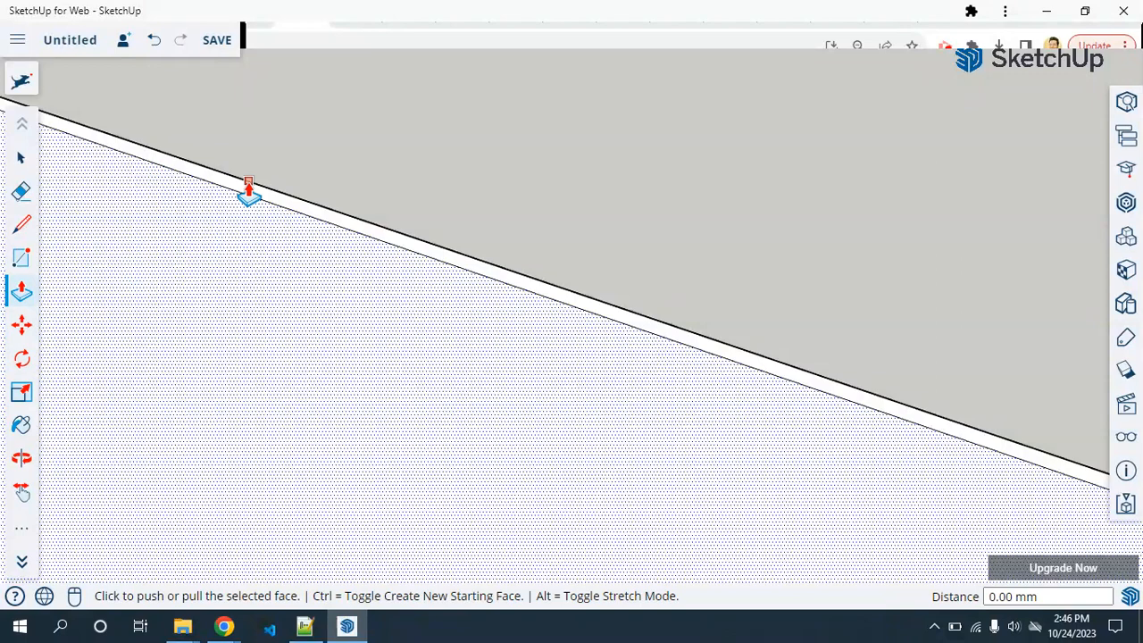
pyautogui.click(248, 192)
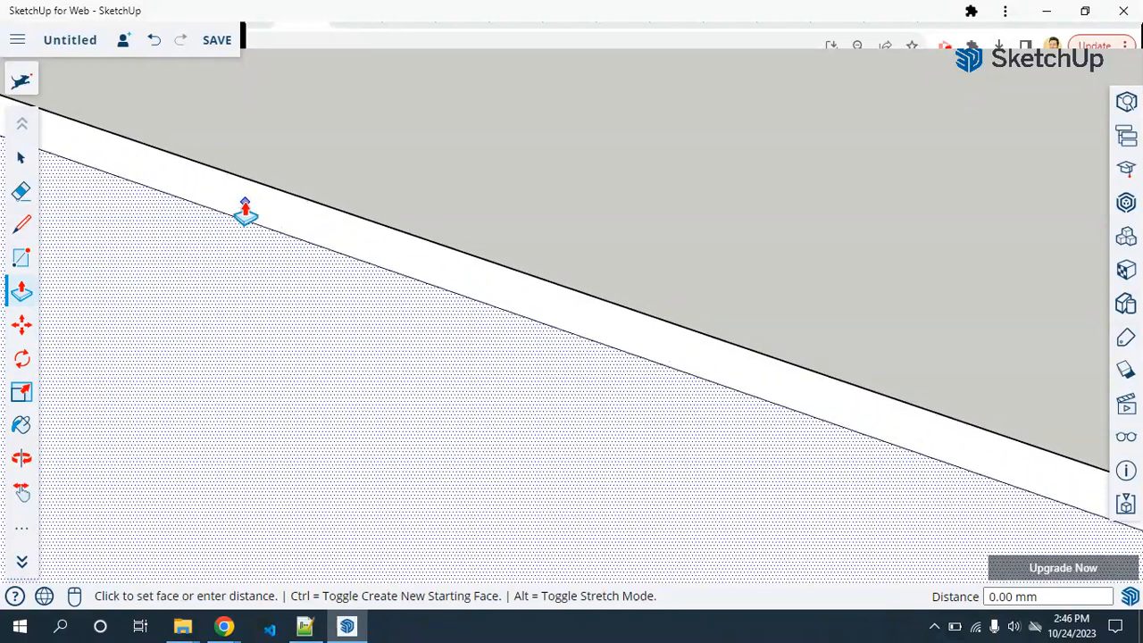
pyautogui.click(246, 214)
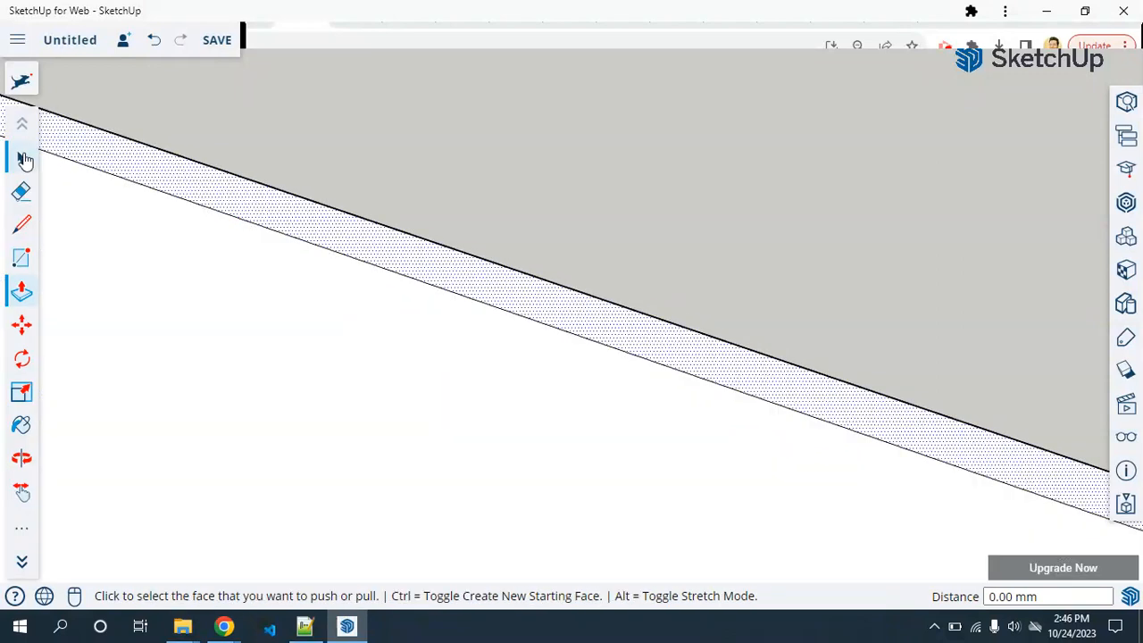
pyautogui.press('space')
pyautogui.click(22, 291)
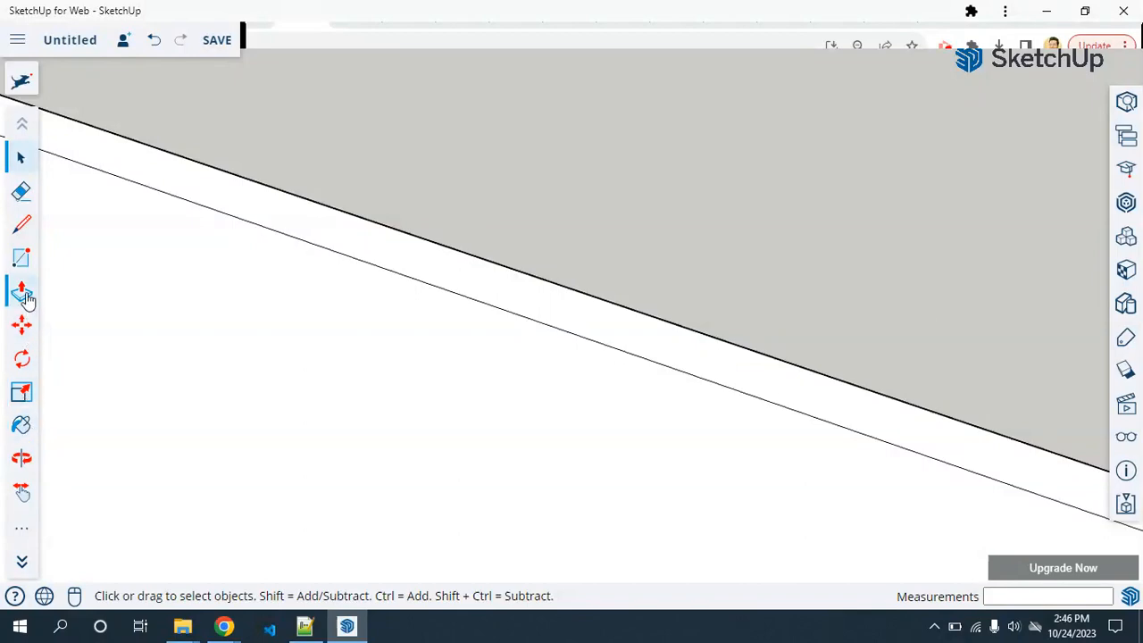
pyautogui.click(200, 192)
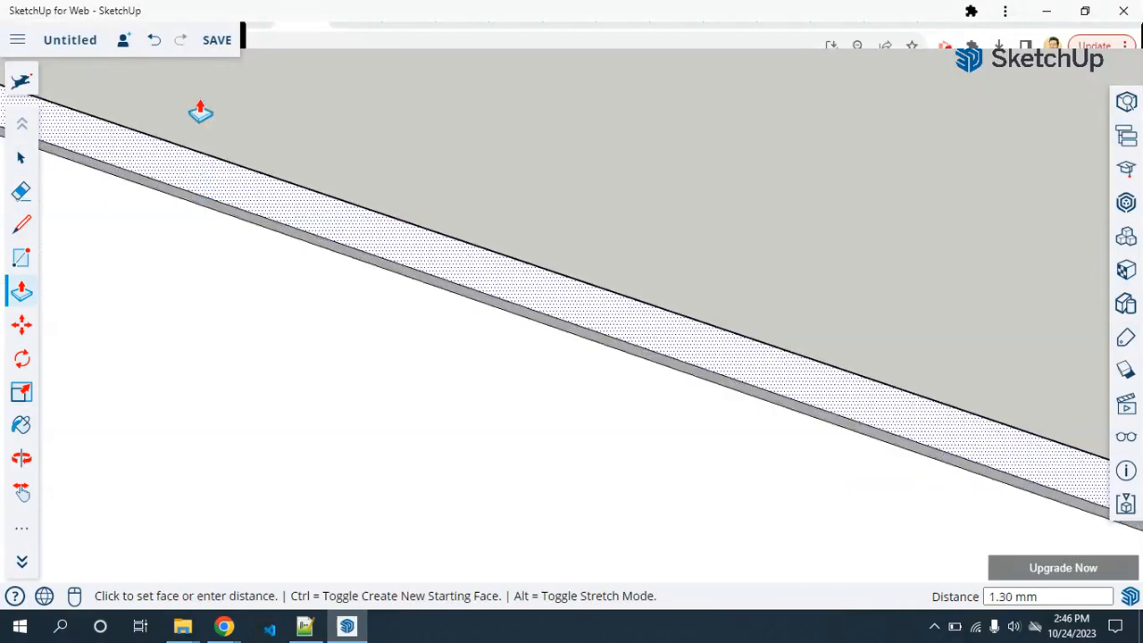
pyautogui.click(246, 109)
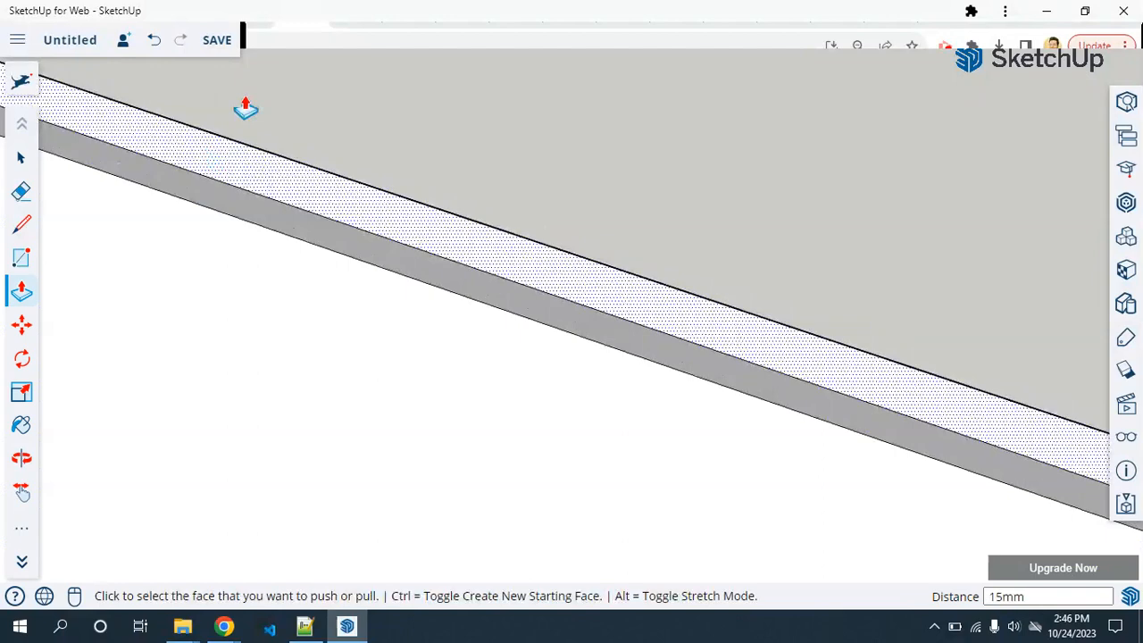
pyautogui.click(246, 109)
pyautogui.click(407, 232)
# - Examine the raised border along its corners and edges from several angles
pyautogui.moveTo(453, 316); pyautogui.dragTo(446, 179, button='middle')
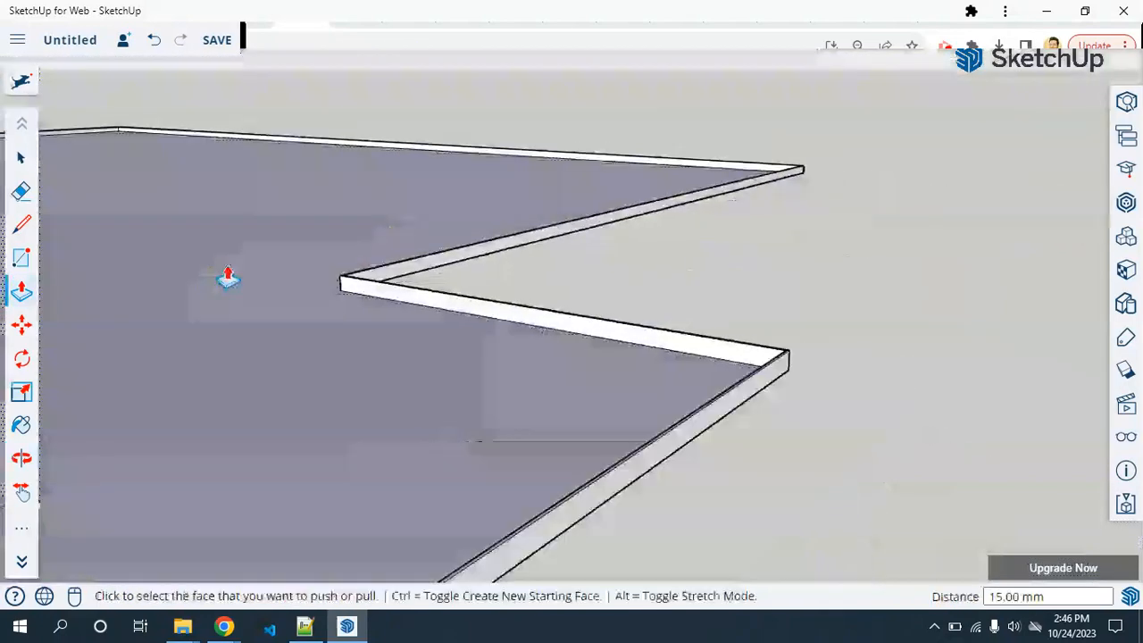
pyautogui.scroll(-5, 81, 237)
pyautogui.moveTo(81, 237); pyautogui.dragTo(585, 331, button='middle')
pyautogui.scroll(5, 585, 331)
pyautogui.moveTo(408, 161); pyautogui.dragTo(580, 248, button='middle')
pyautogui.scroll(-3, 572, 260)
pyautogui.moveTo(648, 201); pyautogui.dragTo(447, 372, button='middle')
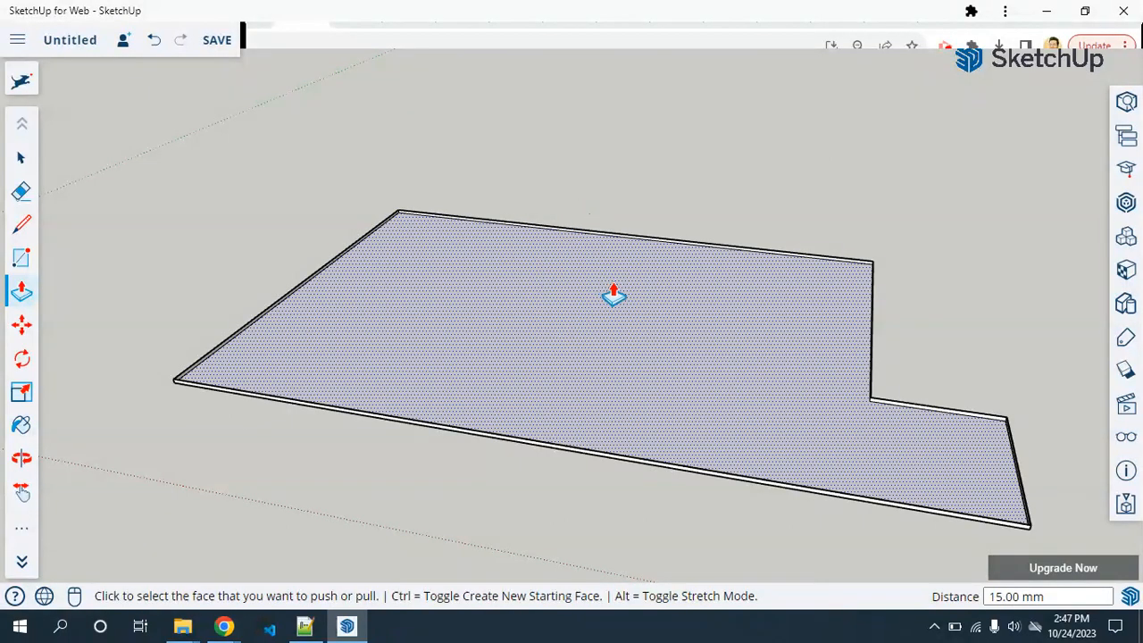
pyautogui.scroll(3, 230, 423)
pyautogui.scroll(2, 152, 370)
pyautogui.moveTo(160, 345); pyautogui.dragTo(587, 327, button='middle')
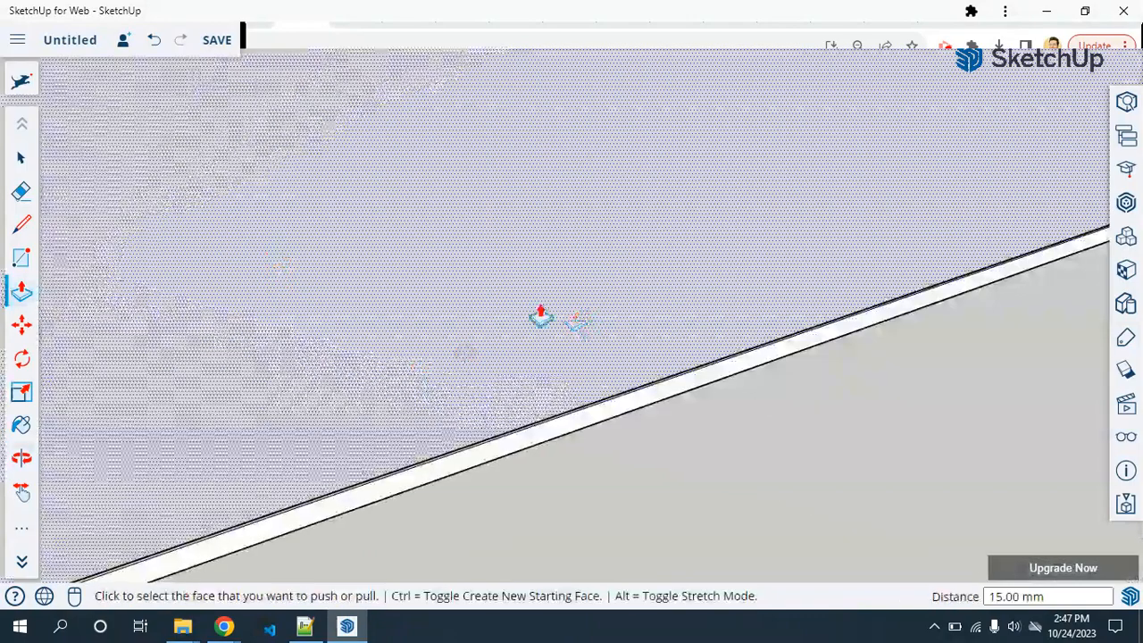
# - Undo the border strip's extrusion and the inward offset
pyautogui.scroll(-5, 410, 280)
pyautogui.scroll(3, 449, 164)
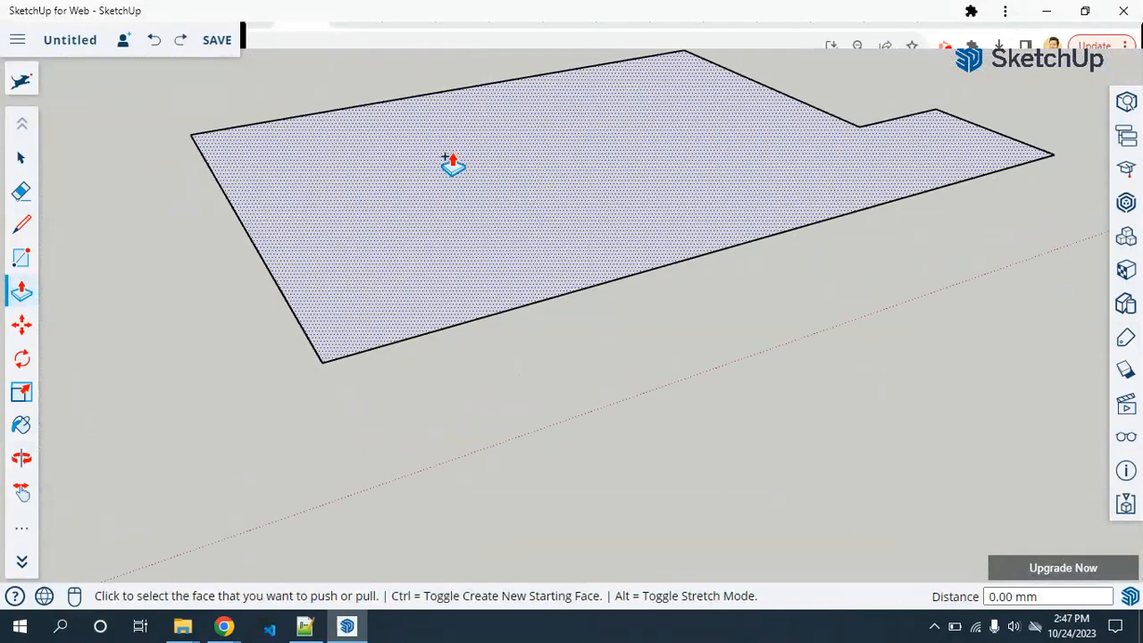
pyautogui.scroll(-2, 327, 259)
# - Push/Pull the whole L-shaped face up about 354 mm and delete the solid's top face
pyautogui.click(495, 265)
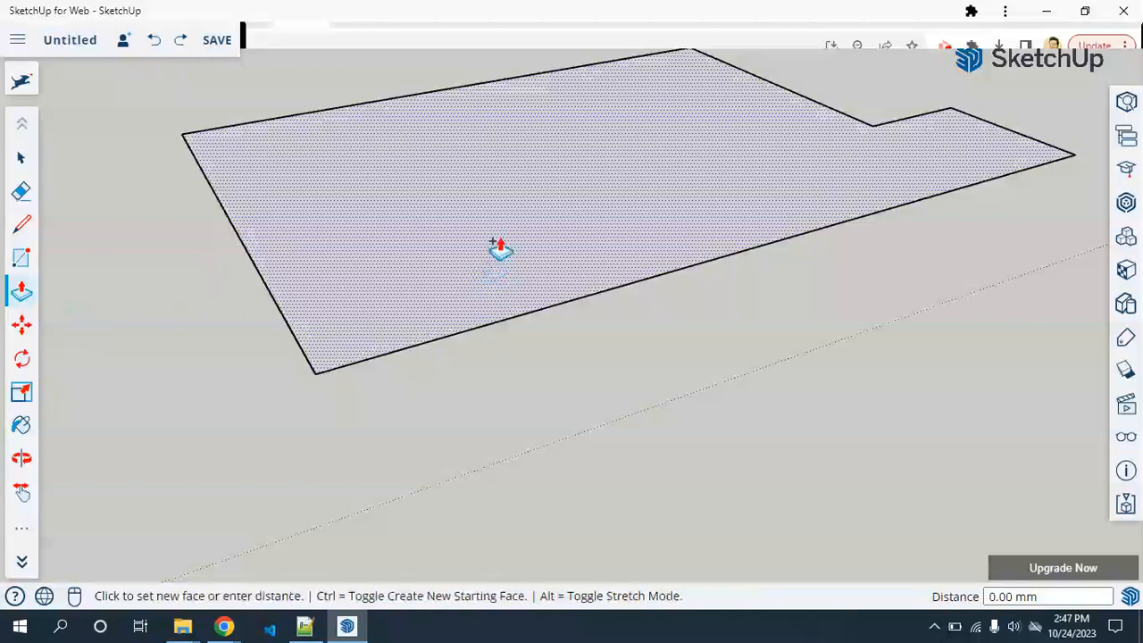
pyautogui.click(507, 169)
pyautogui.click(21, 157)
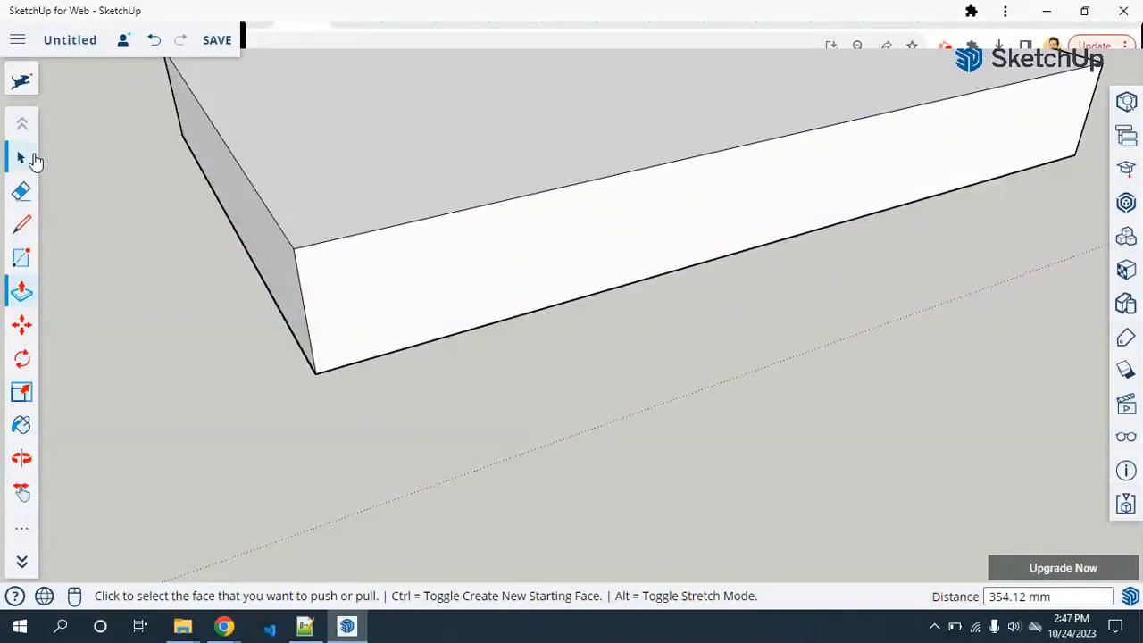
pyautogui.click(358, 171)
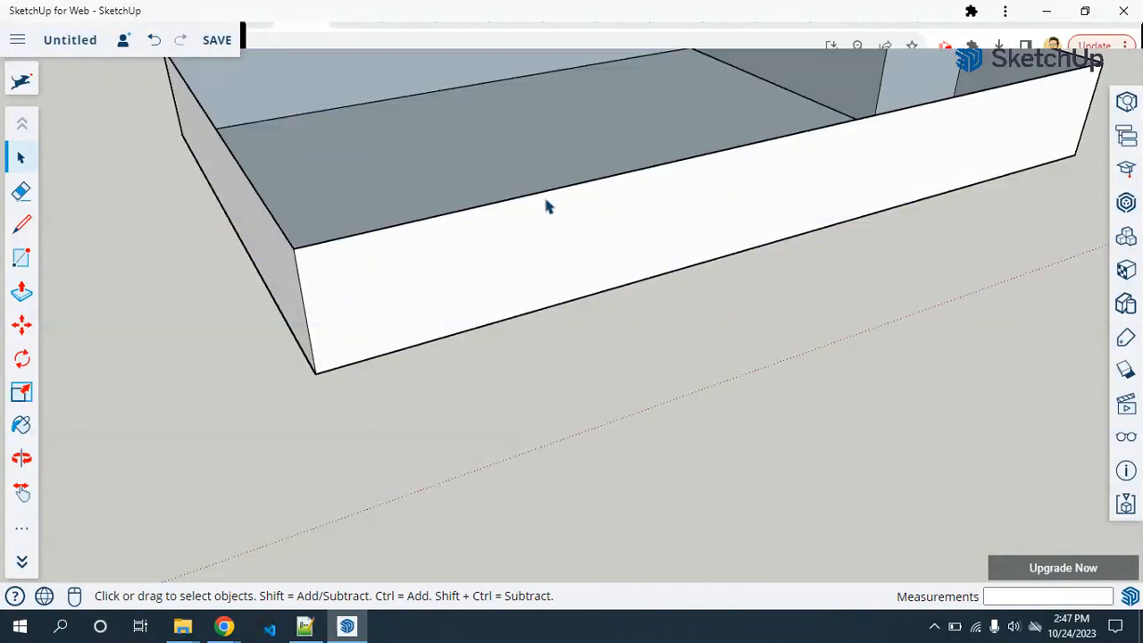
# - Examine the open-topped box's wall edges and inner corners from several angles
pyautogui.scroll(-2, 559, 209)
pyautogui.moveTo(559, 209); pyautogui.dragTo(574, 354, button='middle')
pyautogui.moveTo(626, 418); pyautogui.dragTo(538, 270, button='middle')
pyautogui.scroll(5, 600, 245)
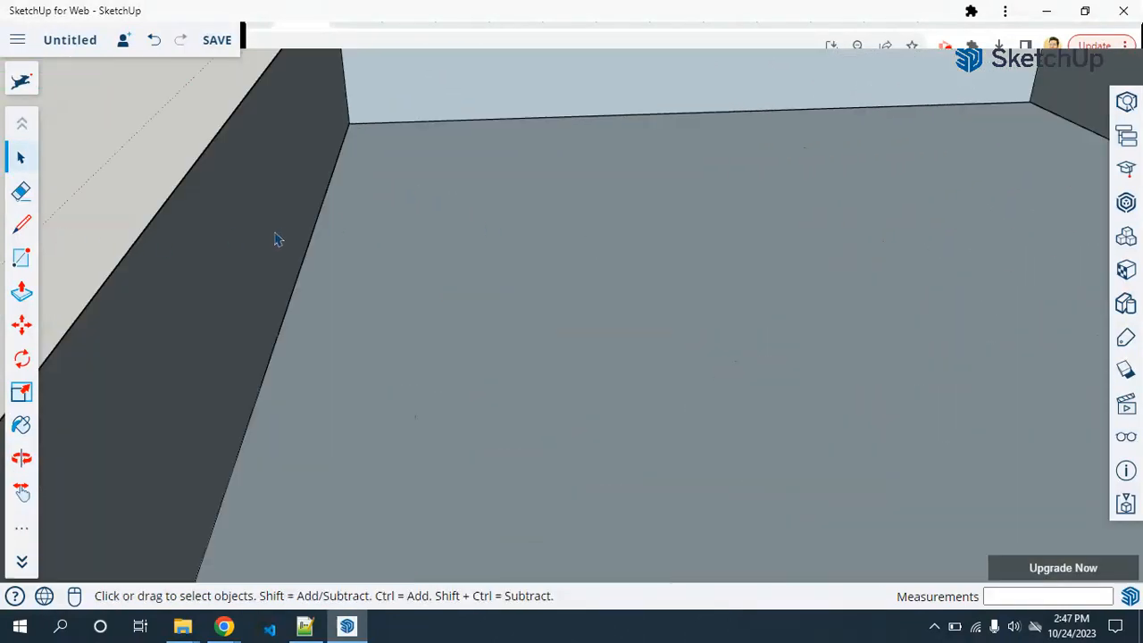
pyautogui.moveTo(367, 268); pyautogui.dragTo(440, 292, button='middle')
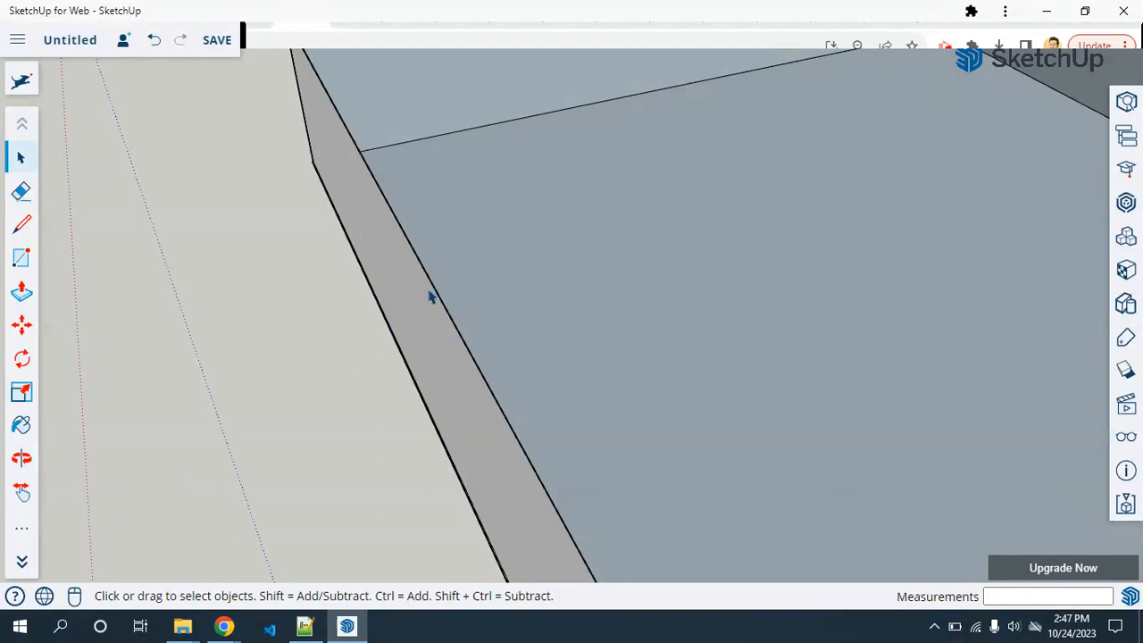
pyautogui.moveTo(480, 297); pyautogui.dragTo(434, 318, button='middle')
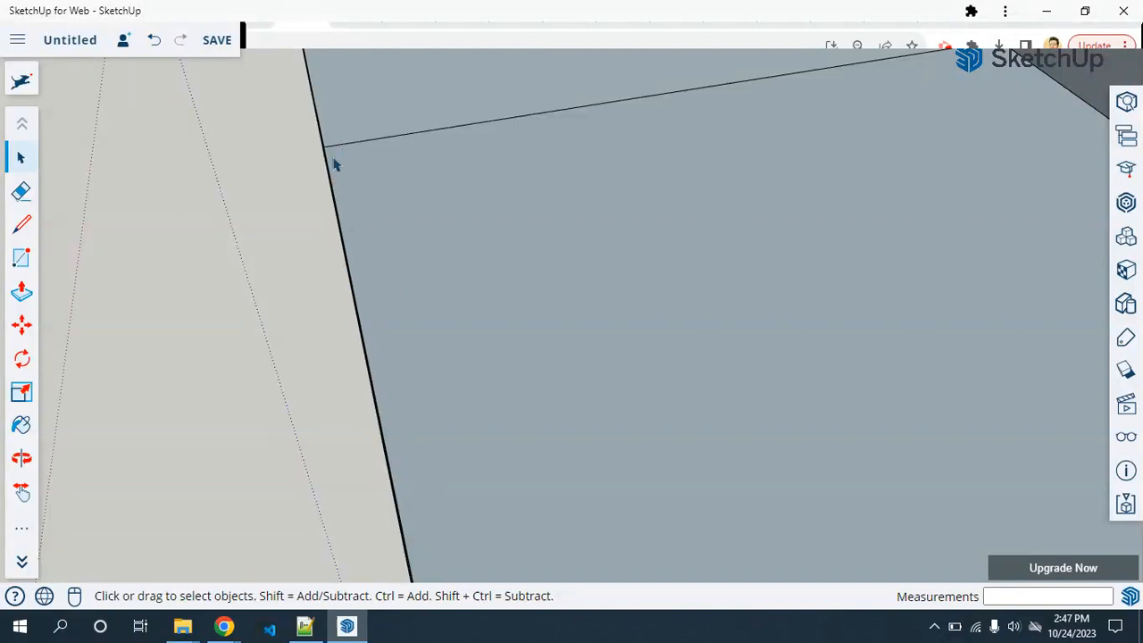
pyautogui.press('o')
pyautogui.moveTo(378, 253); pyautogui.dragTo(380, 211)
pyautogui.press('space')
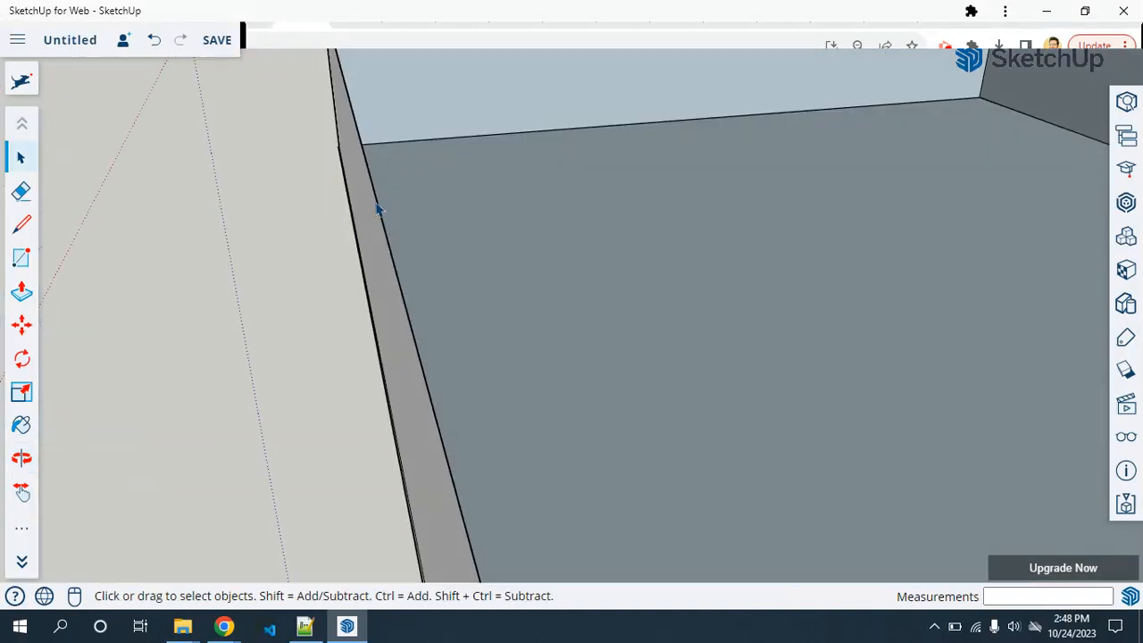
pyautogui.press('o')
pyautogui.moveTo(363, 252); pyautogui.dragTo(559, 441)
pyautogui.press('space')
pyautogui.press('o')
pyautogui.press('space')
pyautogui.press('o')
pyautogui.moveTo(786, 350); pyautogui.dragTo(407, 375)
pyautogui.press('space')
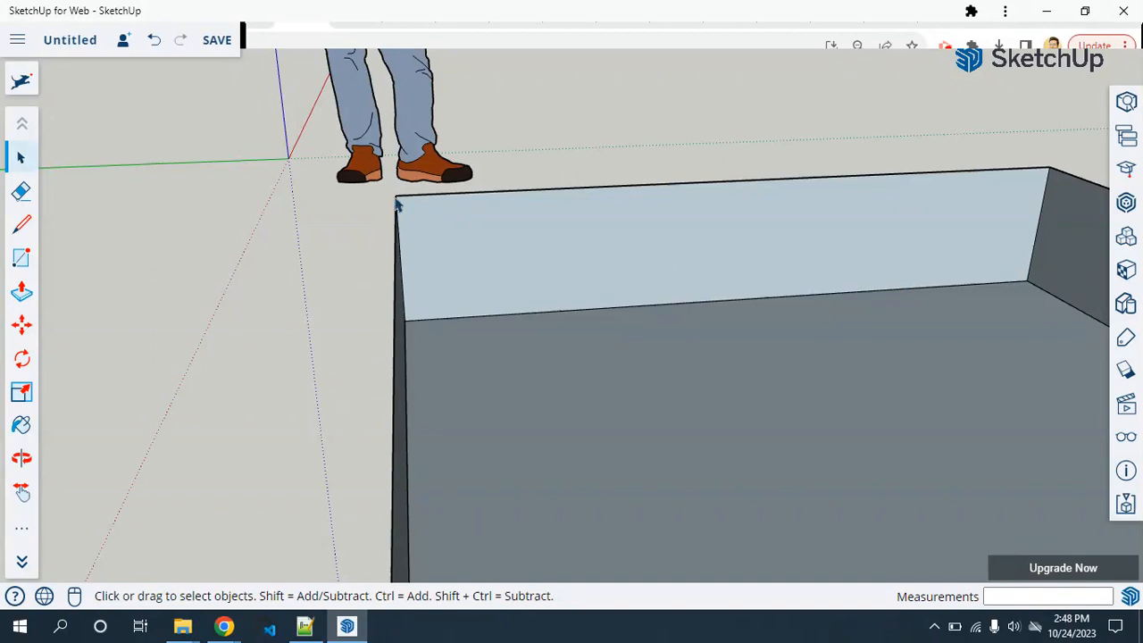
pyautogui.scroll(3, 398, 308)
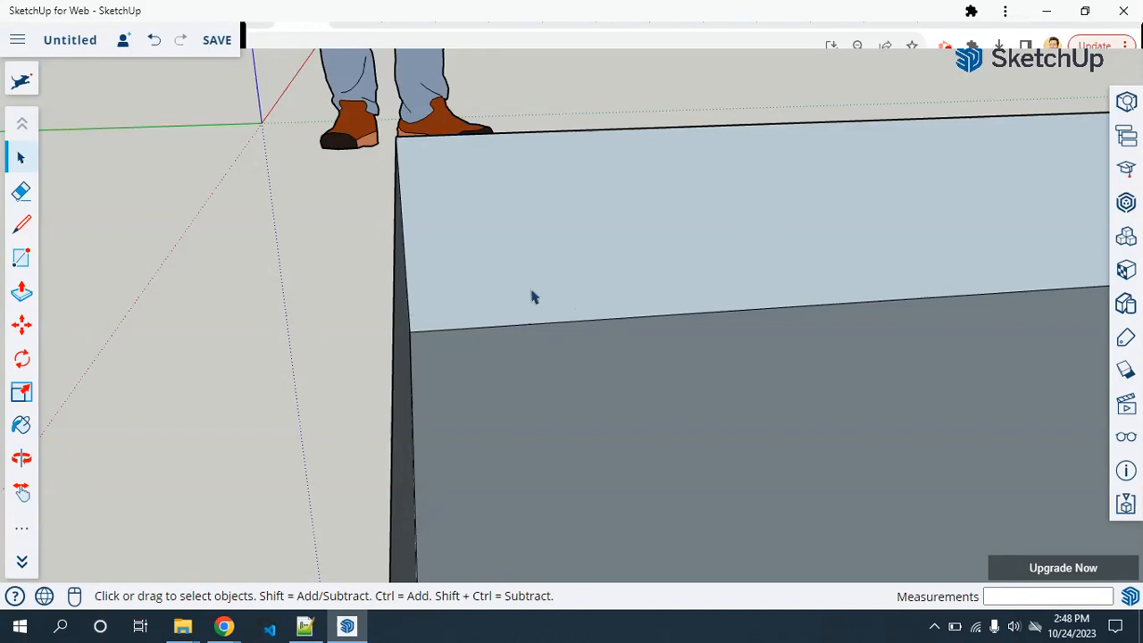
# - Try to Push/Pull the outer face of the box's end wall inward to thicken the wall
pyautogui.moveTo(376, 321); pyautogui.dragTo(500, 295, button='middle')
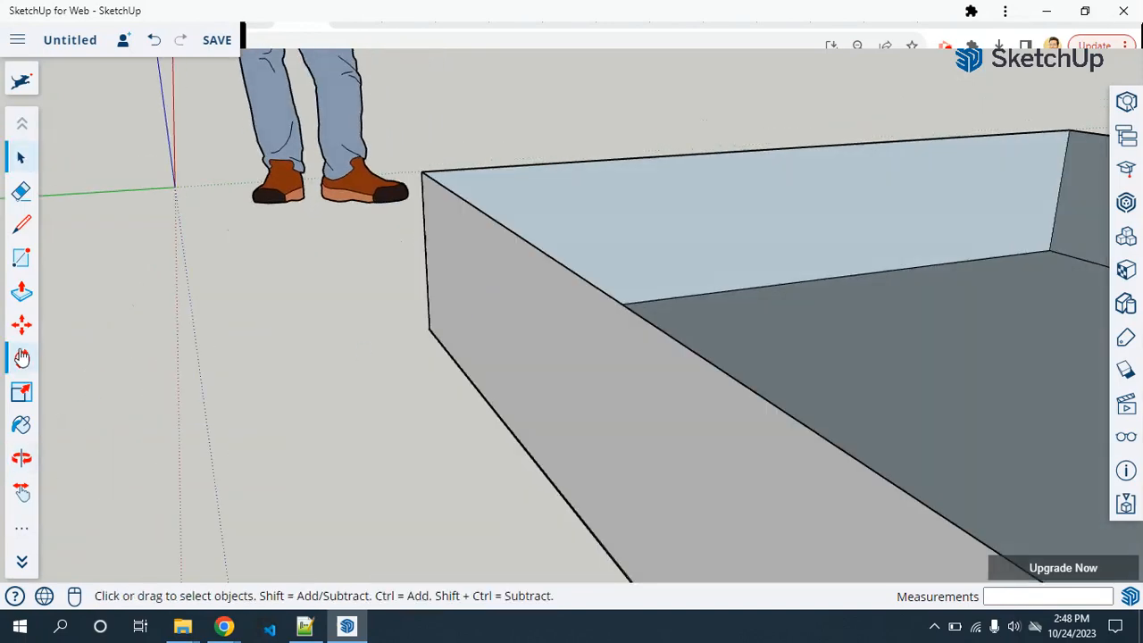
pyautogui.click(22, 300)
pyautogui.click(500, 330)
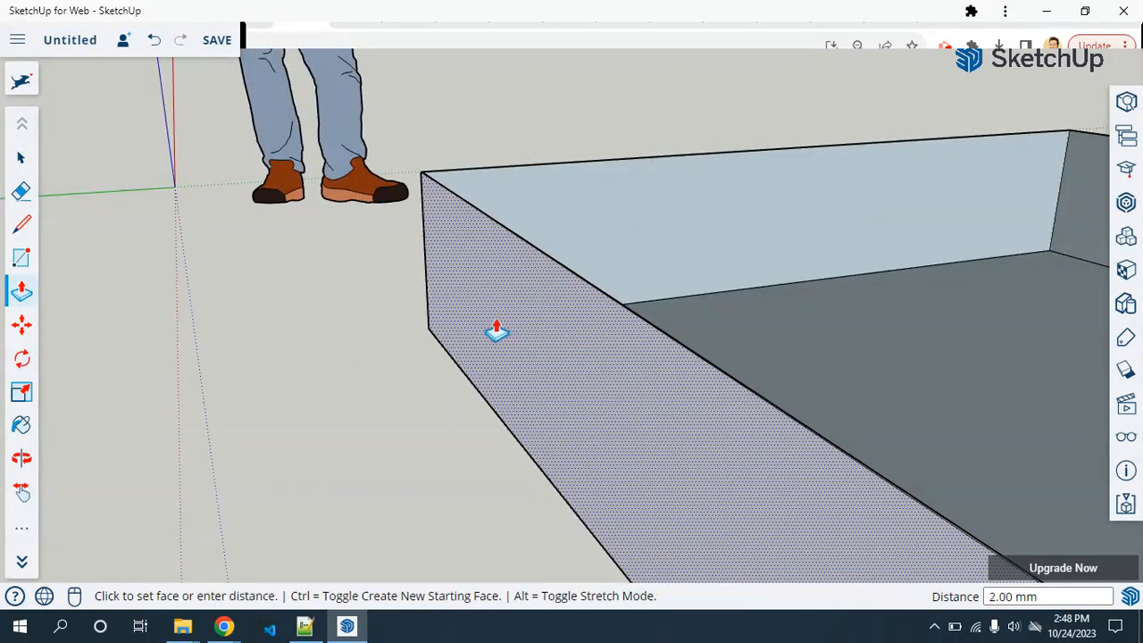
pyautogui.click(681, 375)
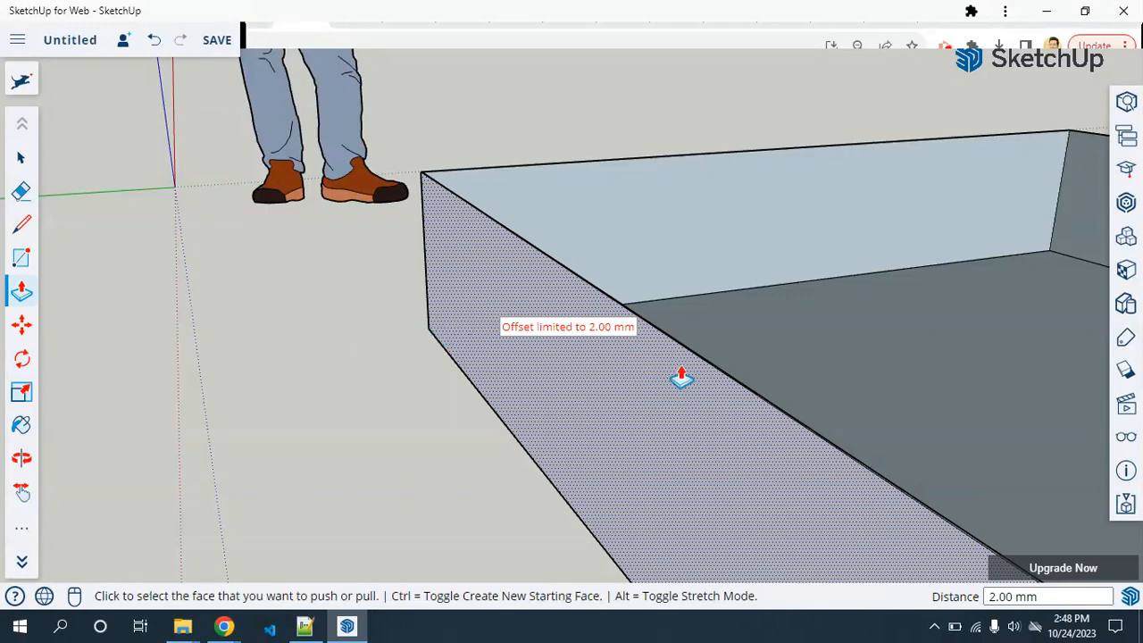
# - Push/Pull the end wall's inner face to thicken it, and the adjoining wall's inner face by about 73 mm
pyautogui.scroll(-2, 681, 376)
pyautogui.moveTo(602, 438); pyautogui.dragTo(396, 411, button='middle')
pyautogui.click(397, 411)
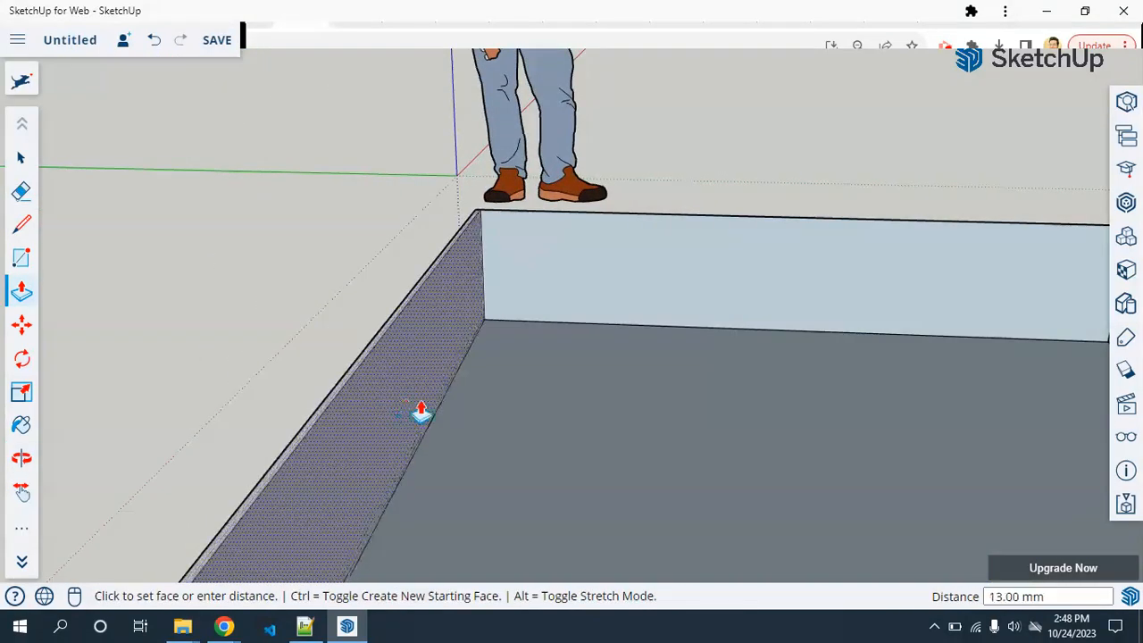
pyautogui.click(451, 402)
pyautogui.click(580, 277)
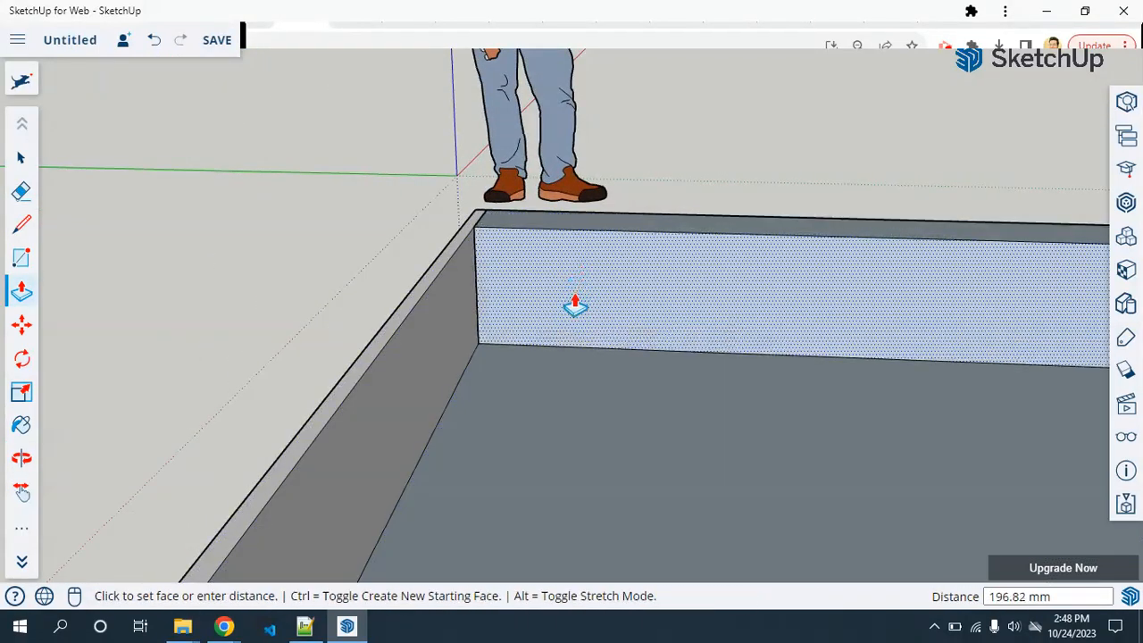
pyautogui.click(578, 284)
pyautogui.moveTo(658, 372); pyautogui.dragTo(847, 515, button='middle')
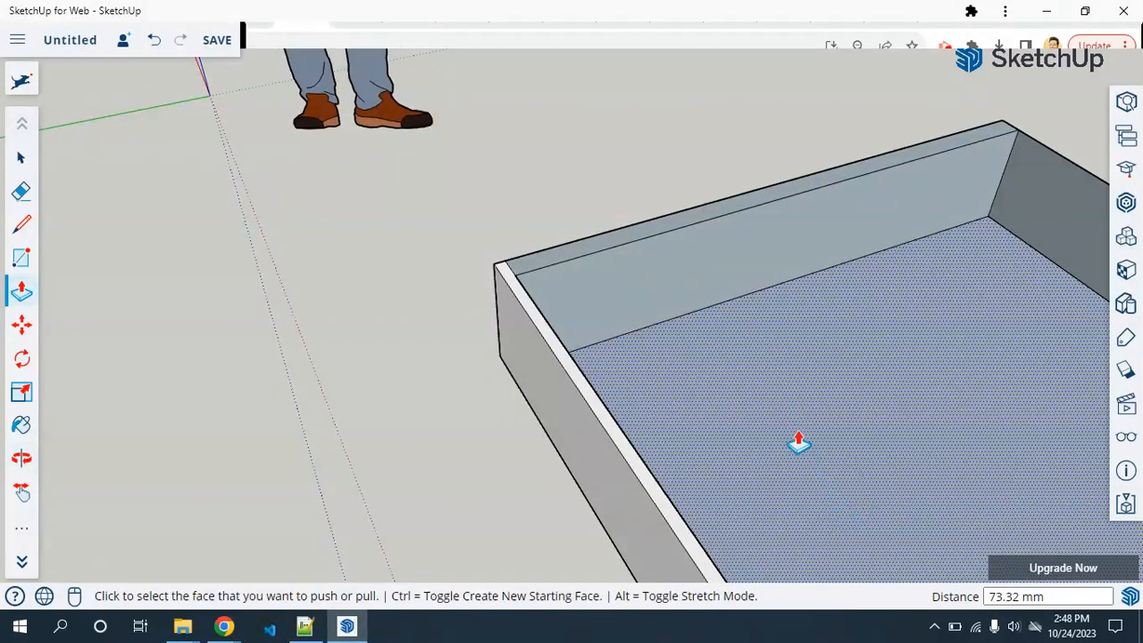
# - Undo the wall thickening and the deletion of the L-shaped solid's top face
pyautogui.hotkey('ctrl', 'z')
pyautogui.hotkey('ctrl', 'z')
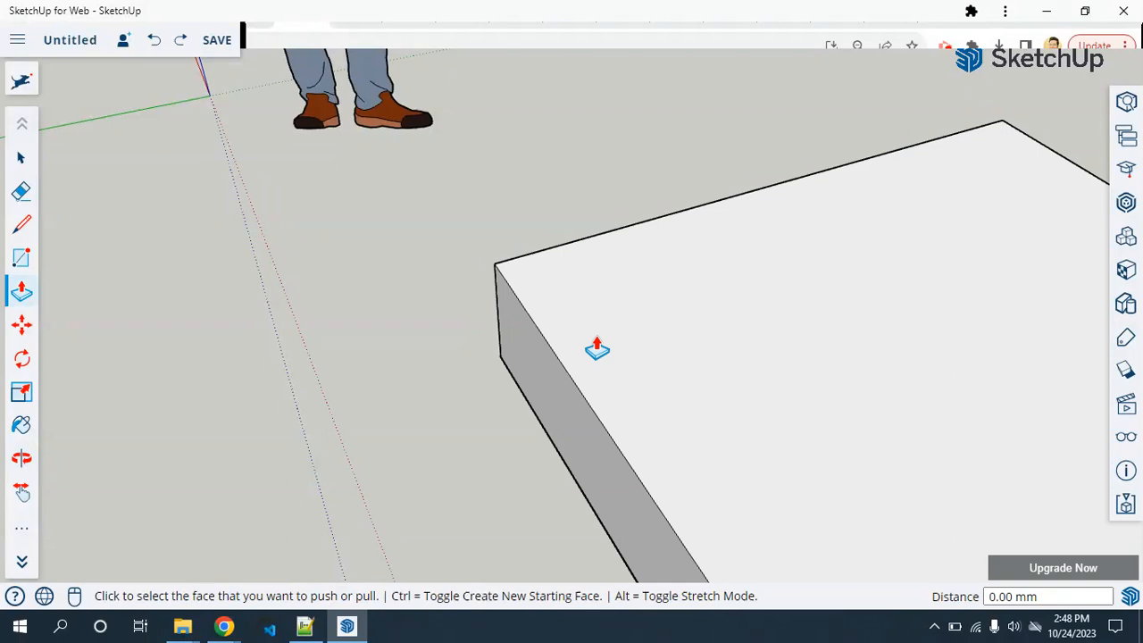
pyautogui.moveTo(694, 449); pyautogui.dragTo(708, 420, button='middle')
pyautogui.scroll(-3, 709, 419)
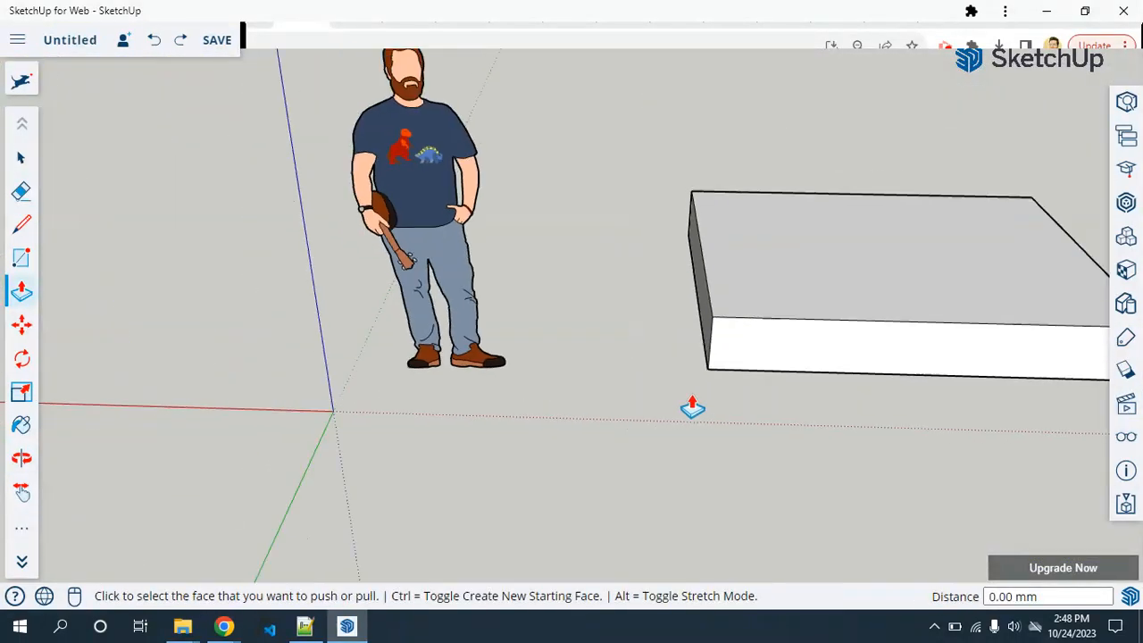
# - Draw an open S-shaped freehand curve on the empty ground beside the notched end of the L-shaped solid
pyautogui.moveTo(794, 470); pyautogui.dragTo(423, 309, button='middle')
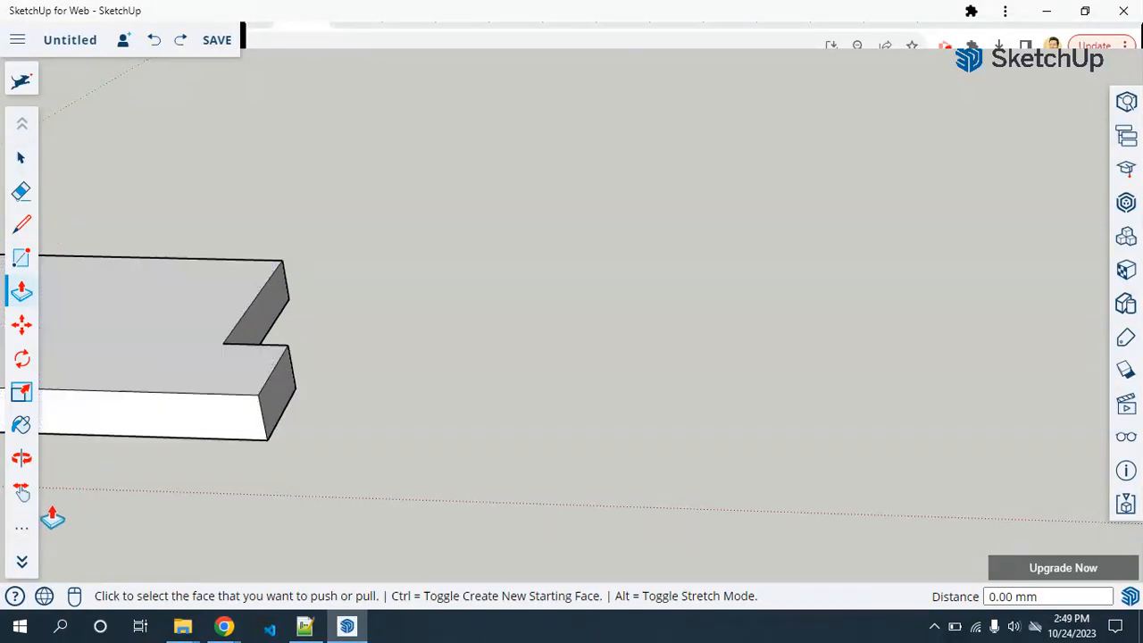
pyautogui.click(23, 532)
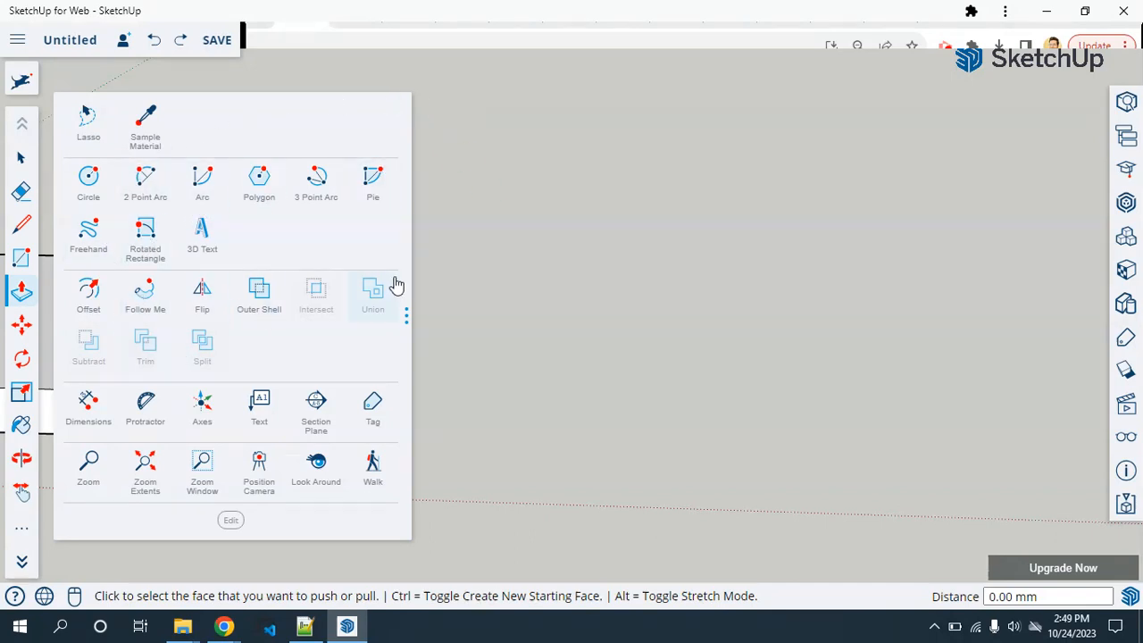
pyautogui.click(87, 236)
pyautogui.moveTo(486, 355)
pyautogui.mouseDown(button='middle')
pyautogui.moveTo(482, 441)
pyautogui.moveTo(528, 490)
pyautogui.mouseUp(button='middle')
pyautogui.moveTo(480, 458); pyautogui.dragTo(584, 310)
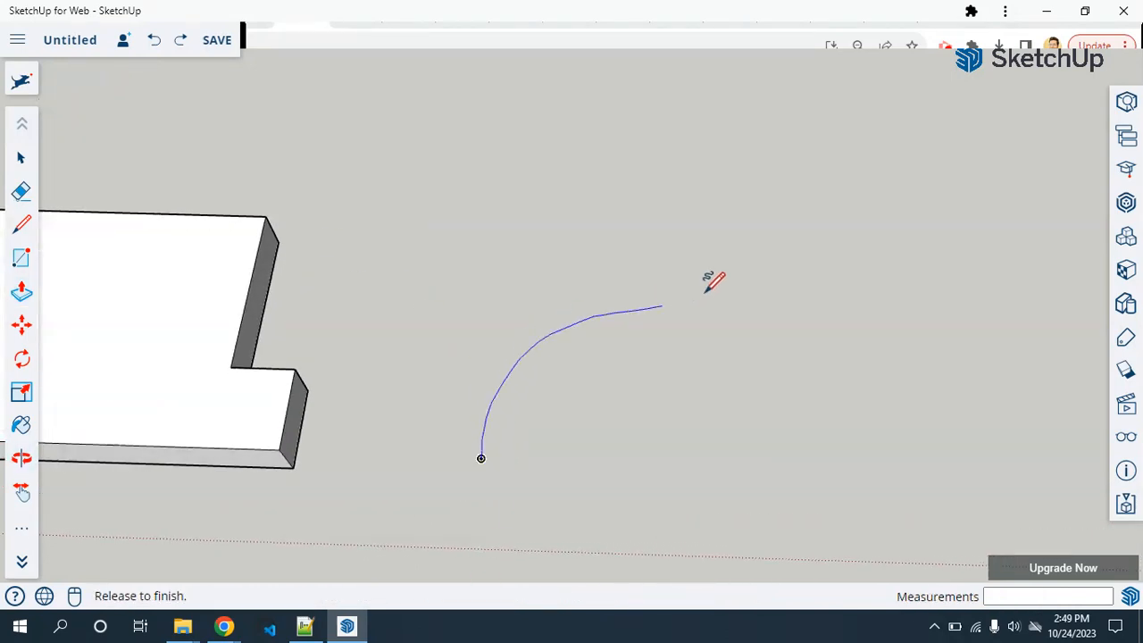
pyautogui.moveTo(778, 195); pyautogui.dragTo(788, 158)
# - Draw an upright circle of about 22 mm radius centred on the near end of the freehand curve
pyautogui.moveTo(630, 502)
pyautogui.mouseDown(button='middle')
pyautogui.moveTo(574, 173)
pyautogui.moveTo(403, 133)
pyautogui.moveTo(255, 134)
pyautogui.moveTo(544, 202)
pyautogui.moveTo(735, 316)
pyautogui.moveTo(745, 479)
pyautogui.moveTo(819, 241)
pyautogui.moveTo(816, 122)
pyautogui.moveTo(790, 270)
pyautogui.moveTo(722, 472)
pyautogui.moveTo(651, 482)
pyautogui.moveTo(745, 281)
pyautogui.moveTo(770, 145)
pyautogui.mouseUp(button='middle')
pyautogui.moveTo(568, 348)
pyautogui.mouseDown(button='middle')
pyautogui.moveTo(559, 334)
pyautogui.moveTo(589, 262)
pyautogui.moveTo(542, 318)
pyautogui.mouseUp(button='middle')
pyautogui.moveTo(457, 444)
pyautogui.mouseDown(button='middle')
pyautogui.moveTo(473, 373)
pyautogui.moveTo(452, 404)
pyautogui.mouseUp(button='middle')
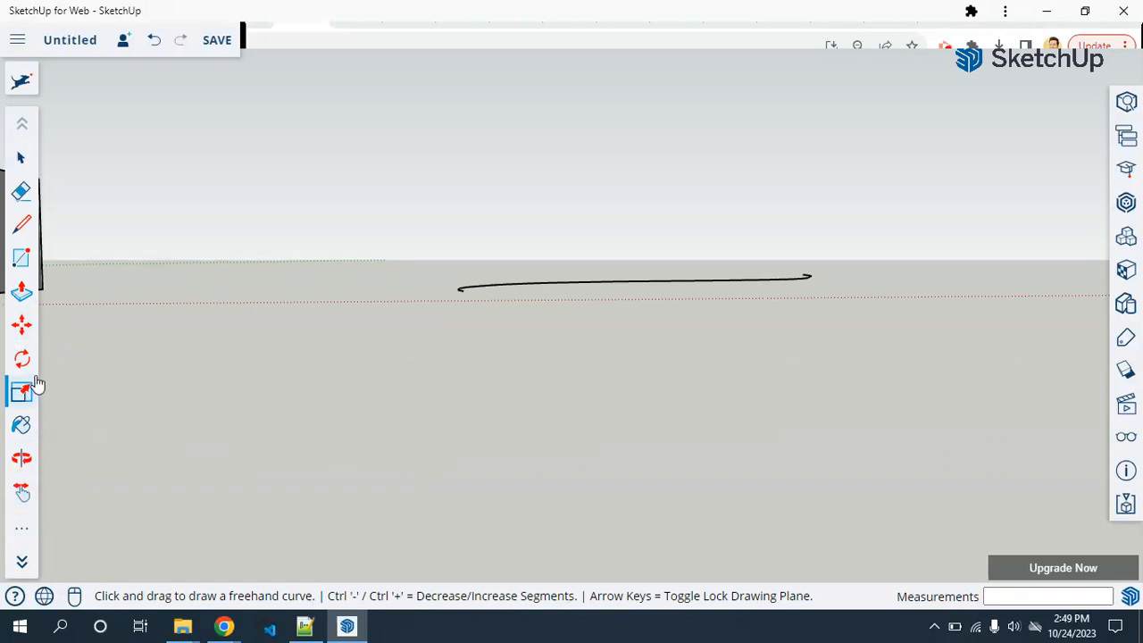
pyautogui.click(21, 528)
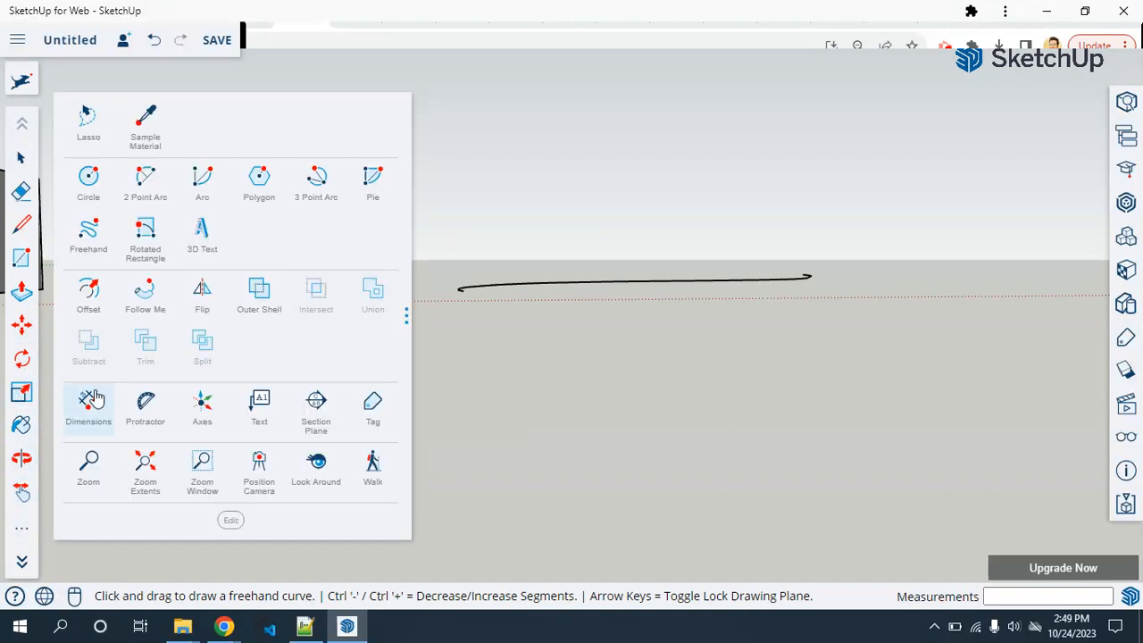
pyautogui.click(83, 183)
pyautogui.scroll(1, 458, 294)
pyautogui.scroll(1, 458, 296)
pyautogui.click(472, 267)
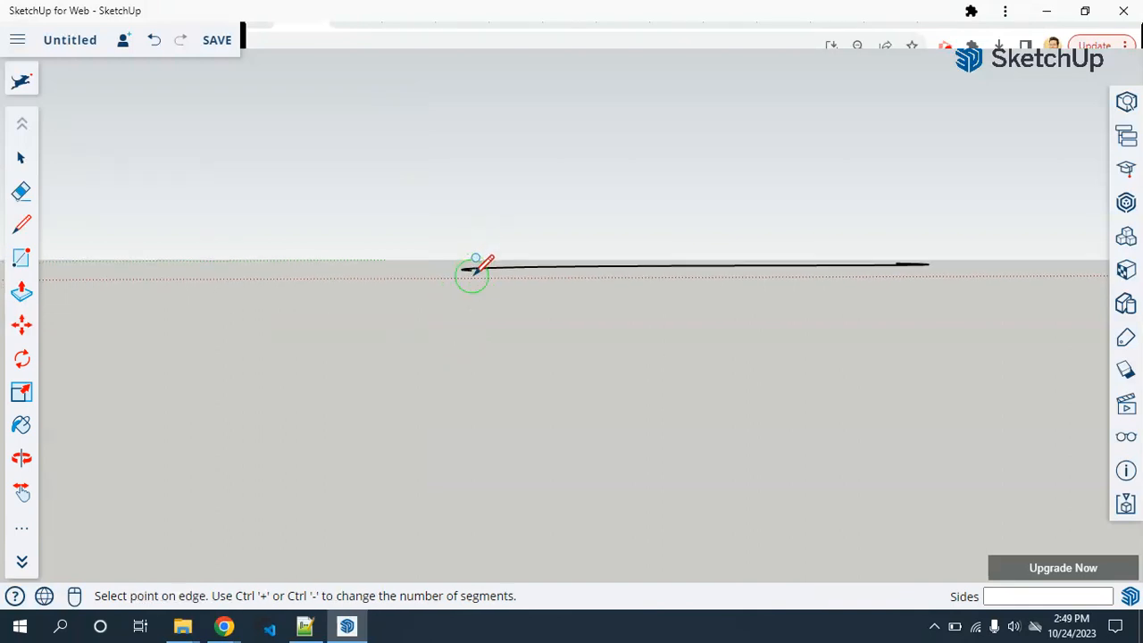
pyautogui.press('Escape')
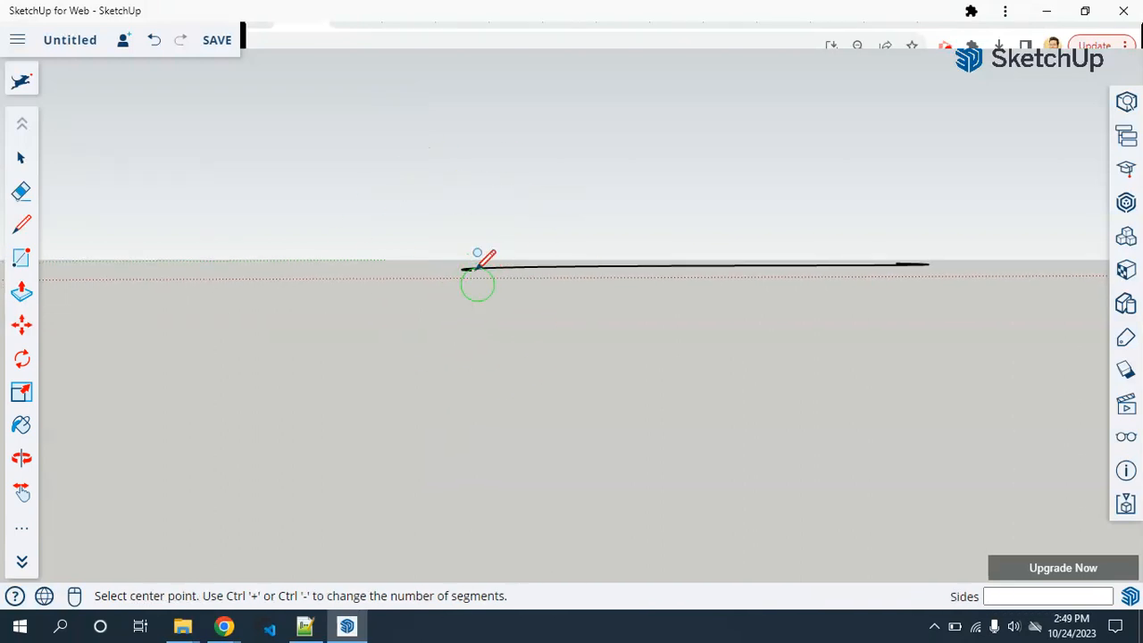
pyautogui.scroll(4, 469, 268)
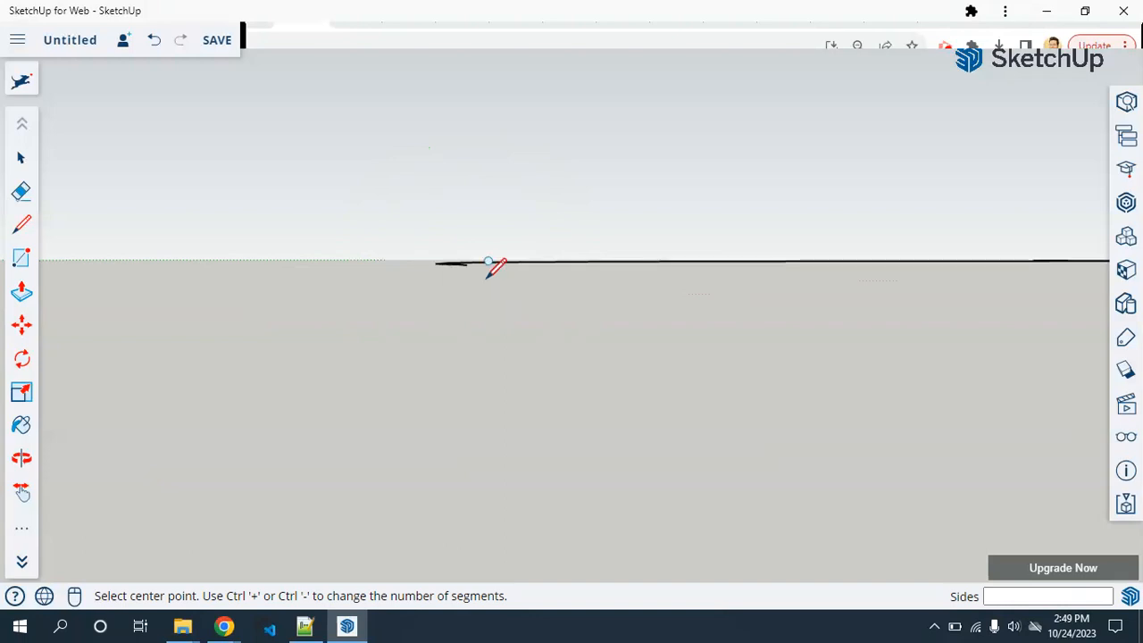
pyautogui.click(466, 264)
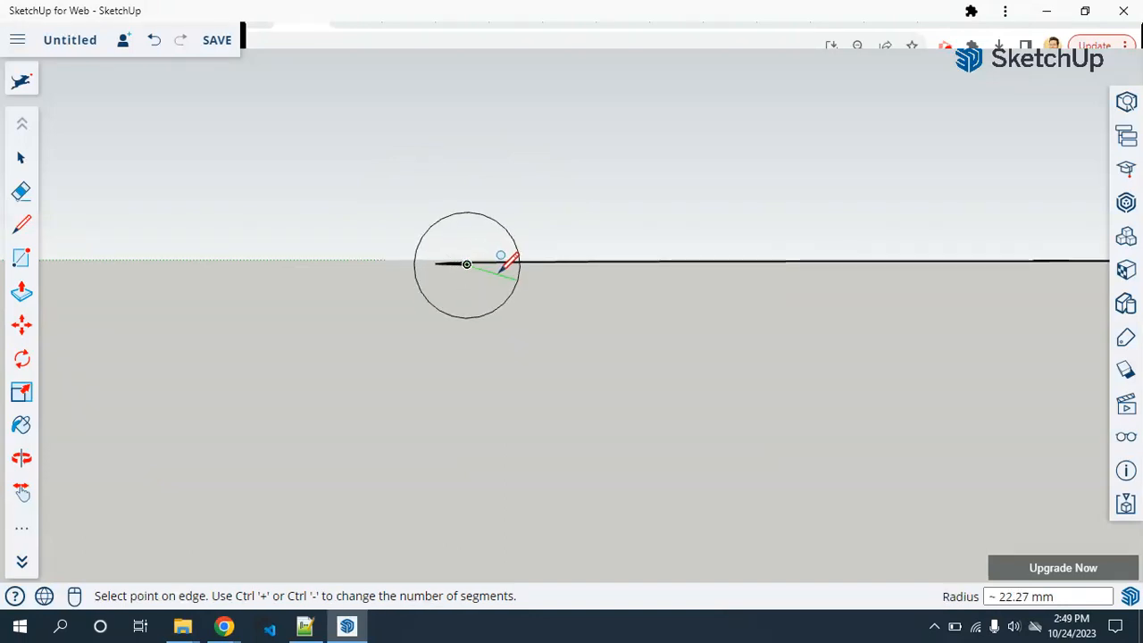
pyautogui.click(434, 312)
# - Extrude the circle along the first stretch of the freehand curve with Follow Me
pyautogui.moveTo(398, 362); pyautogui.dragTo(384, 447, button='middle')
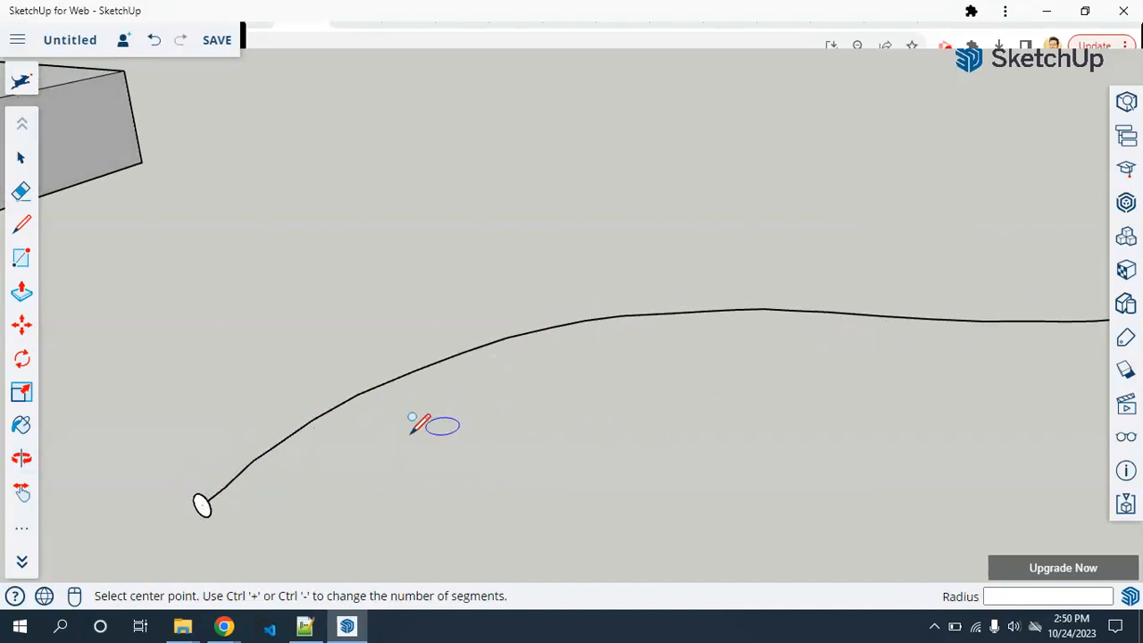
pyautogui.scroll(-1, 422, 431)
pyautogui.scroll(-1, 421, 434)
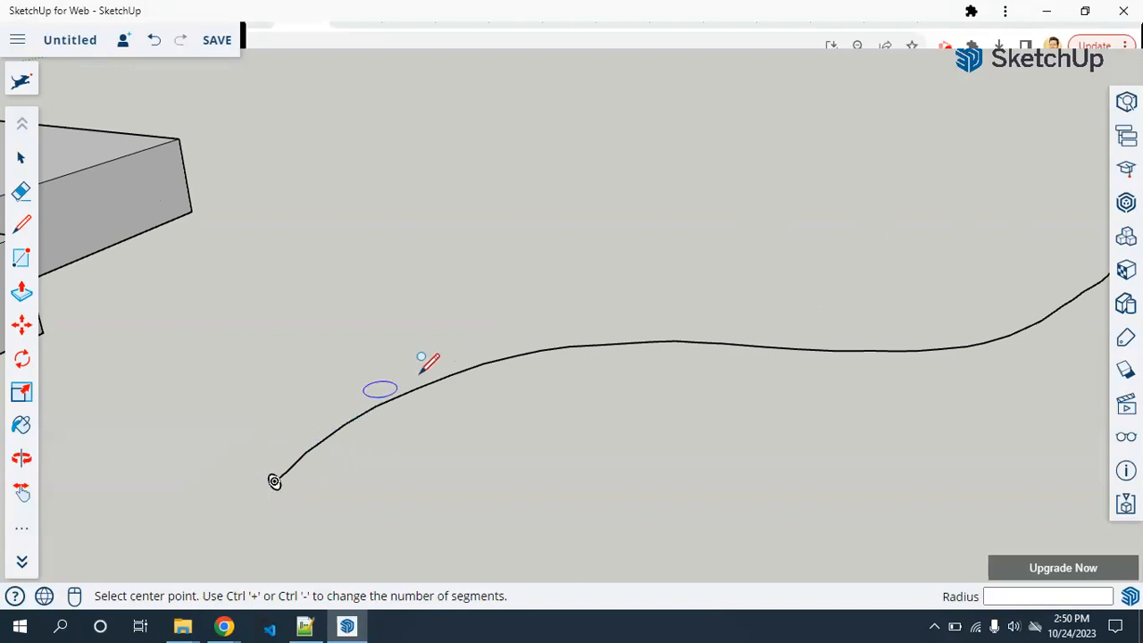
pyautogui.keyDown('shift'); pyautogui.moveTo(698, 343); pyautogui.dragTo(574, 365, button='middle'); pyautogui.keyUp('shift')
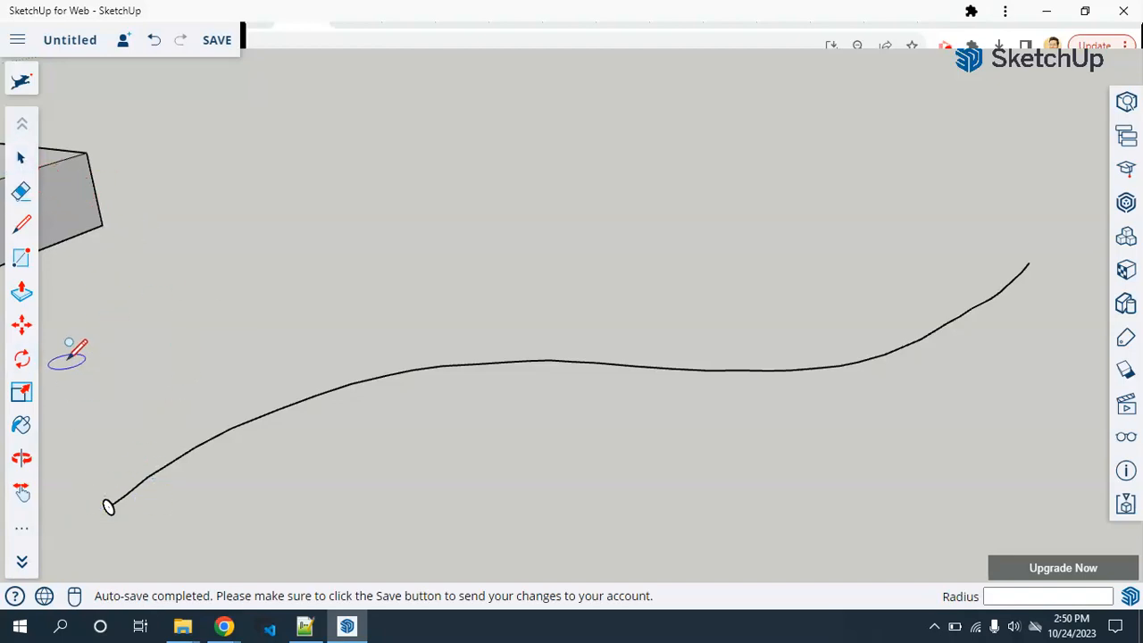
pyautogui.click(24, 532)
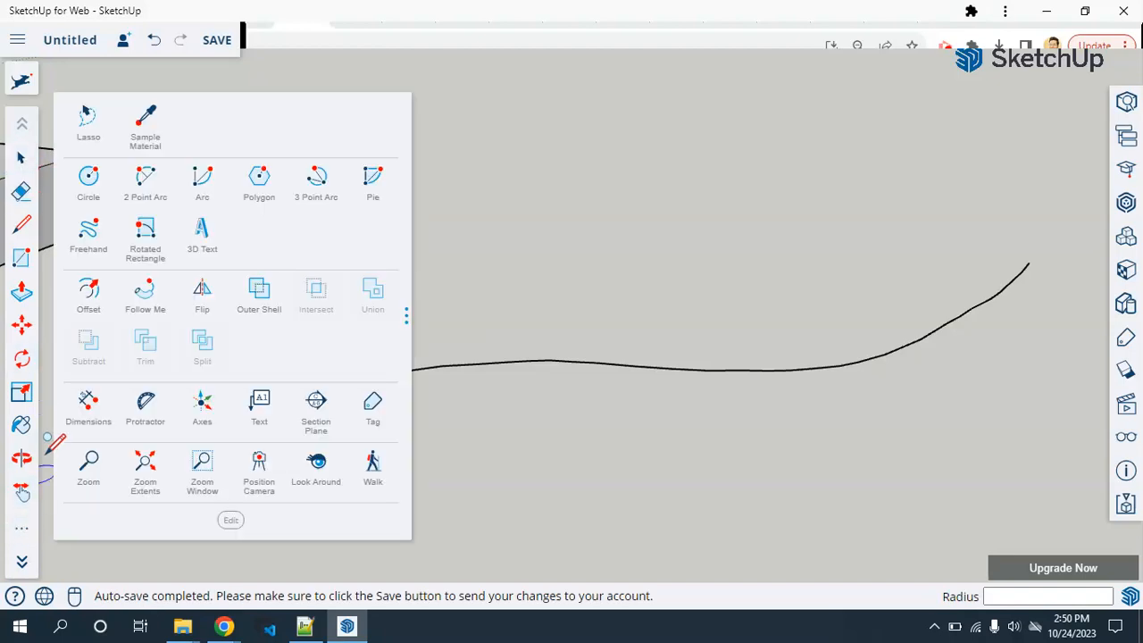
pyautogui.click(145, 298)
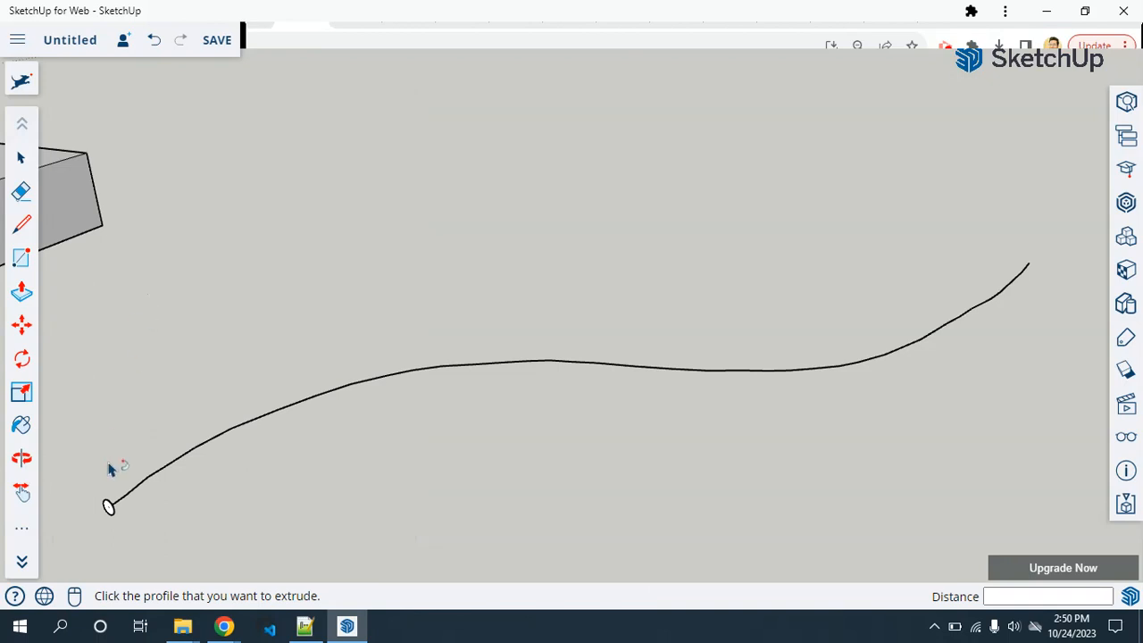
pyautogui.scroll(3, 107, 509)
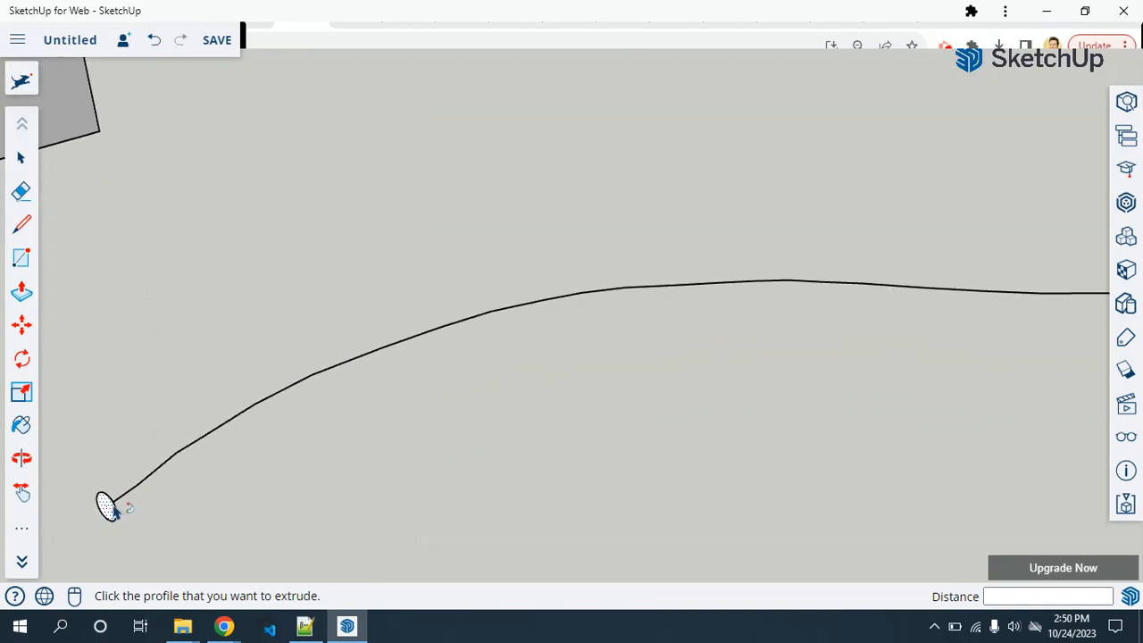
pyautogui.click(107, 506)
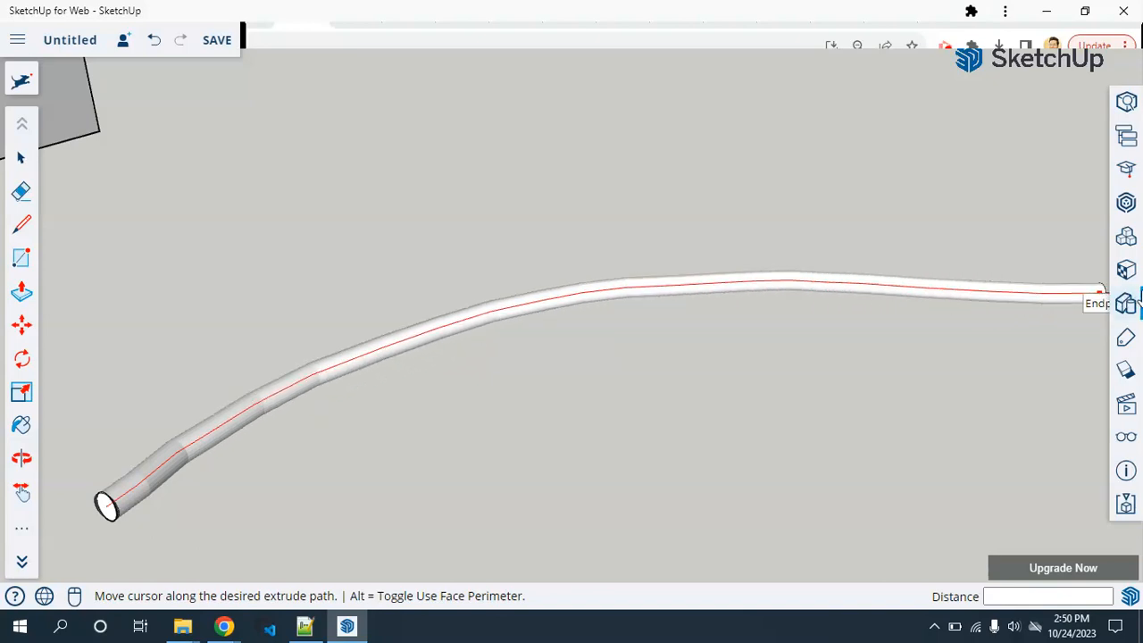
pyautogui.click(1100, 293)
# - Try to continue the Follow Me extrusion from the tube's cut end along the remaining curve, undoing each attempt
pyautogui.scroll(-3, 1054, 325)
pyautogui.moveTo(1043, 335); pyautogui.dragTo(452, 411, button='middle')
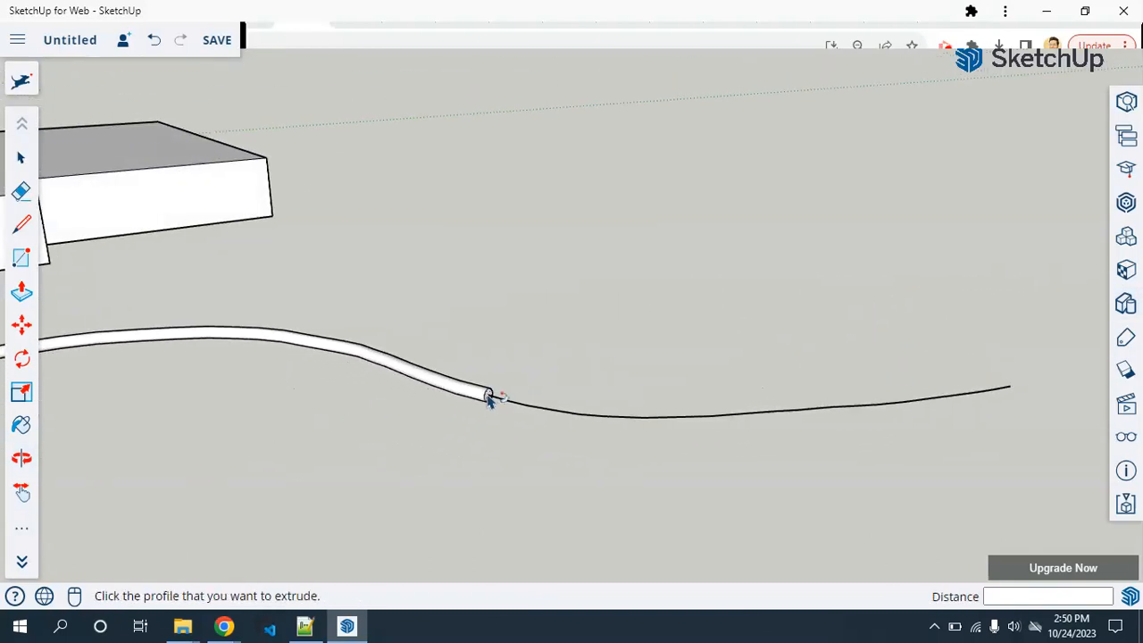
pyautogui.click(489, 395)
pyautogui.click(599, 421)
pyautogui.hotkey('ctrl', 'z')
pyautogui.click(488, 398)
pyautogui.click(514, 435)
pyautogui.hotkey('ctrl', 'z')
# - Undo the partial tube extrusion, leaving only the circle and the freehand curve
pyautogui.moveTo(335, 387); pyautogui.dragTo(400, 434, button='middle')
pyautogui.scroll(-3, 399, 434)
pyautogui.hotkey('ctrl', 'z')
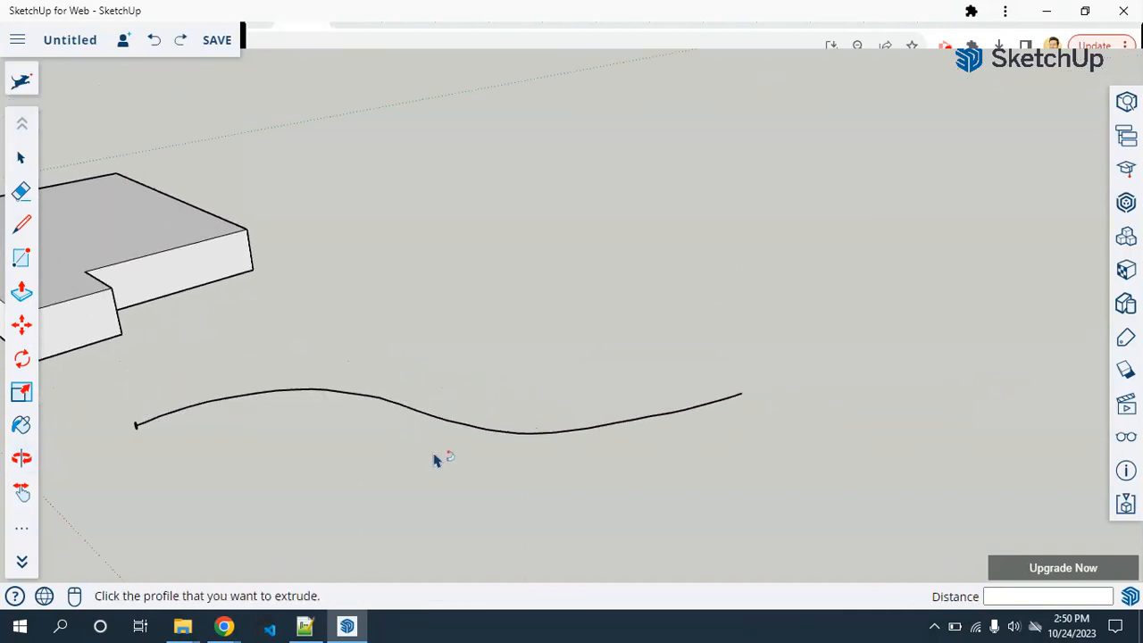
# - Preselect the whole freehand curve as the path and extrude the circle along it with Follow Me
pyautogui.scroll(3, 242, 459)
pyautogui.keyDown('shift'); pyautogui.moveTo(174, 438); pyautogui.dragTo(214, 456, button='middle'); pyautogui.keyUp('shift')
pyautogui.scroll(-2, 306, 484)
pyautogui.scroll(4, 143, 444)
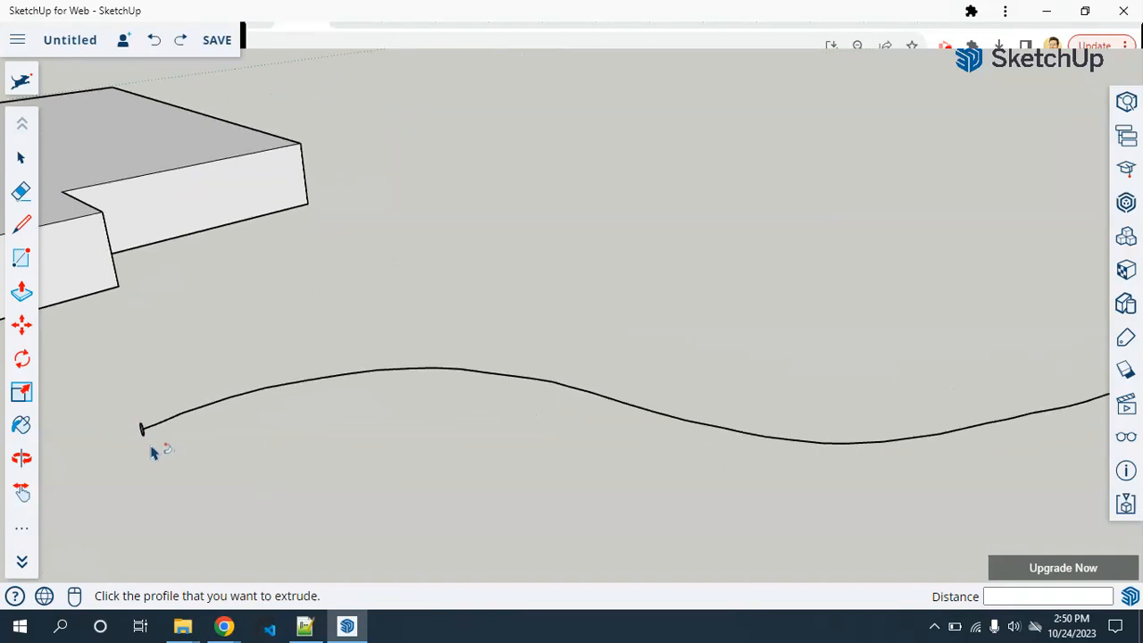
pyautogui.click(25, 163)
pyautogui.moveTo(299, 409); pyautogui.dragTo(492, 481, button='middle')
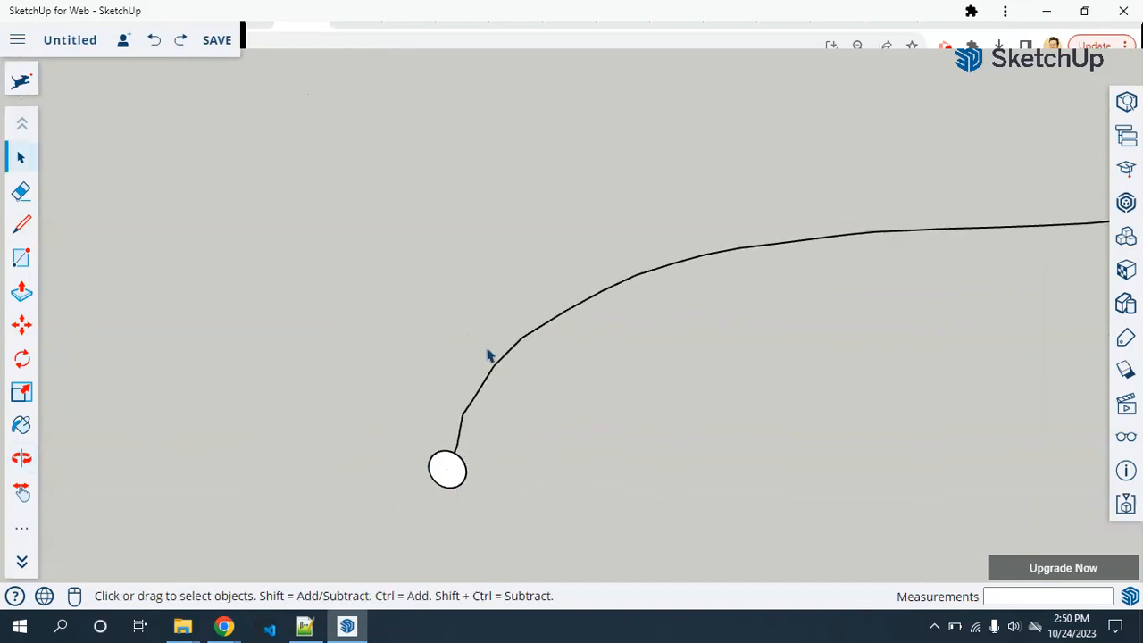
pyautogui.click(514, 355)
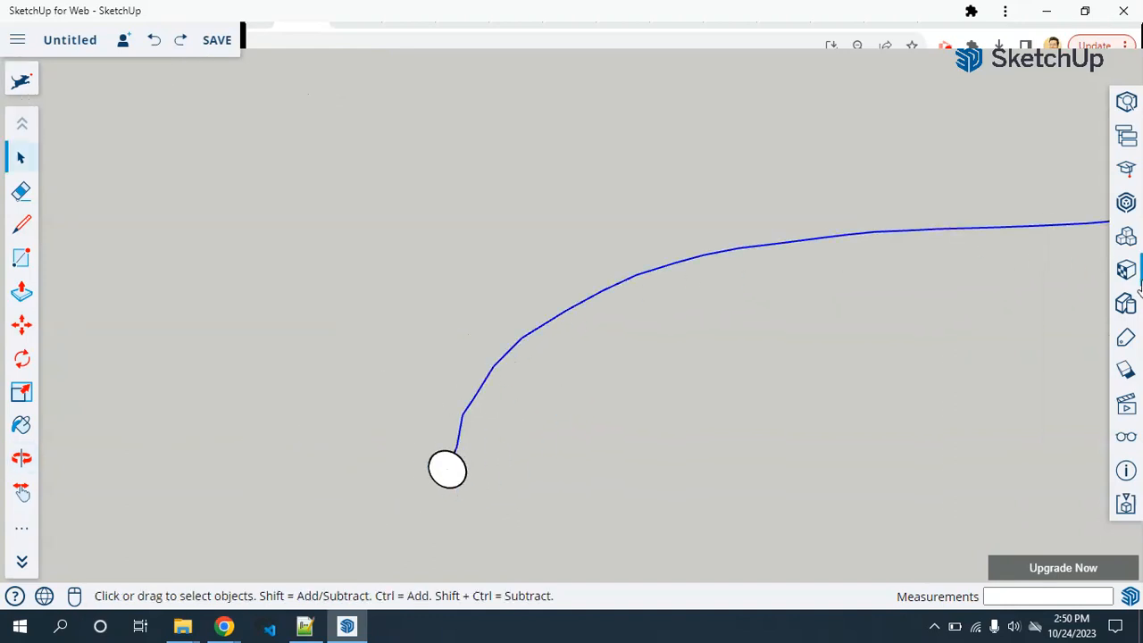
pyautogui.scroll(-3, 952, 307)
pyautogui.moveTo(928, 339); pyautogui.dragTo(842, 301, button='middle')
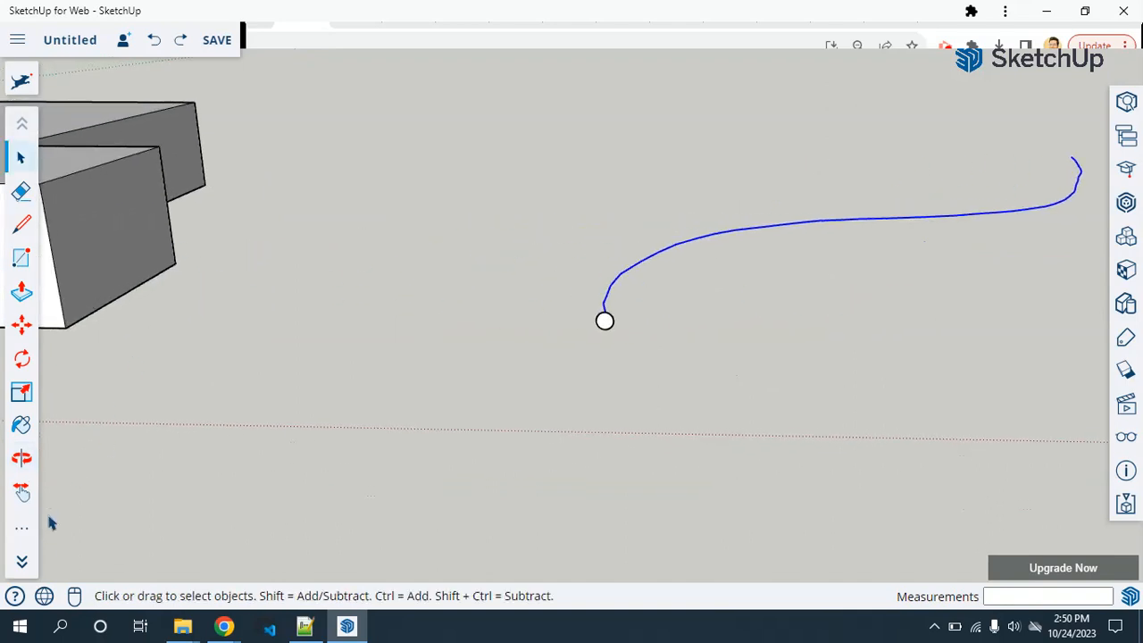
pyautogui.click(23, 530)
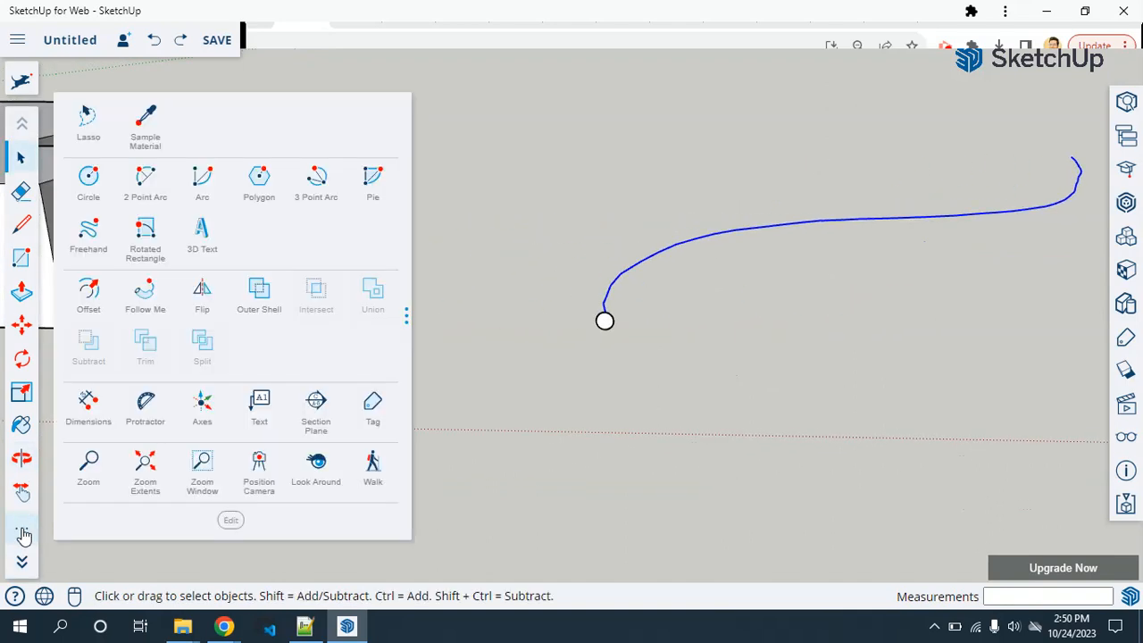
pyautogui.click(142, 295)
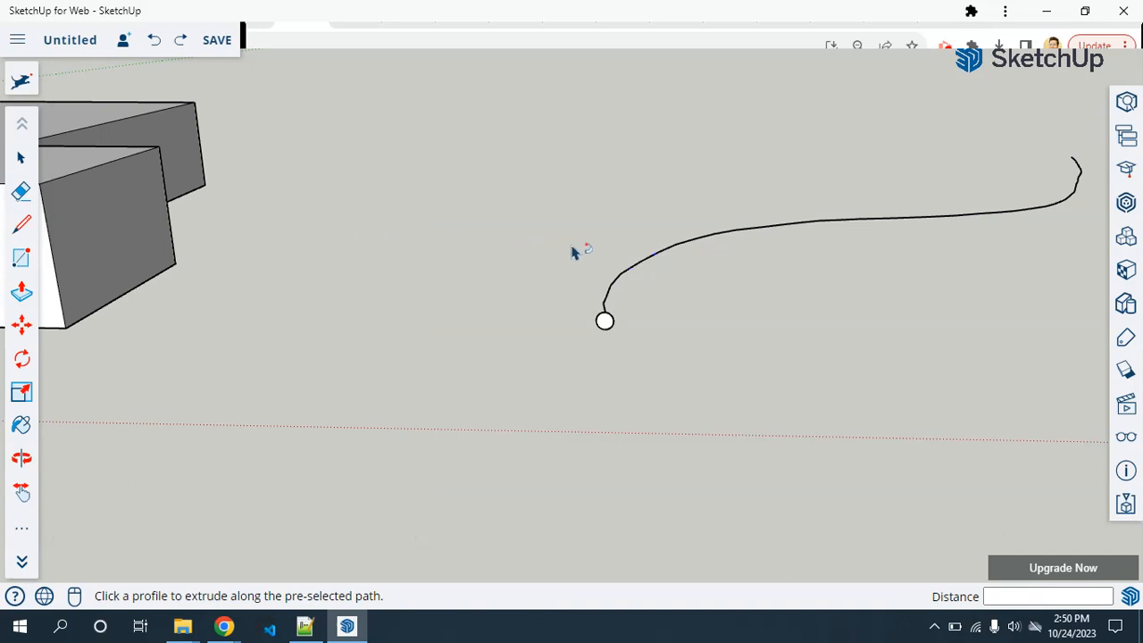
pyautogui.click(605, 324)
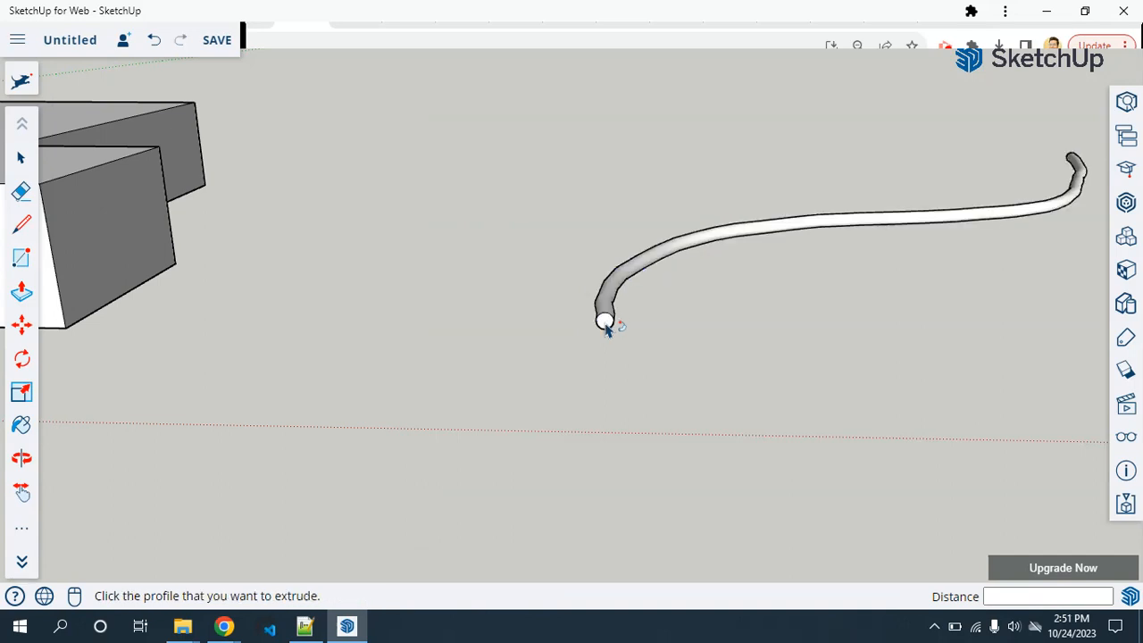
# - Select and delete the flat circular face closing the tube's near end
pyautogui.moveTo(975, 196); pyautogui.dragTo(226, 123, button='middle')
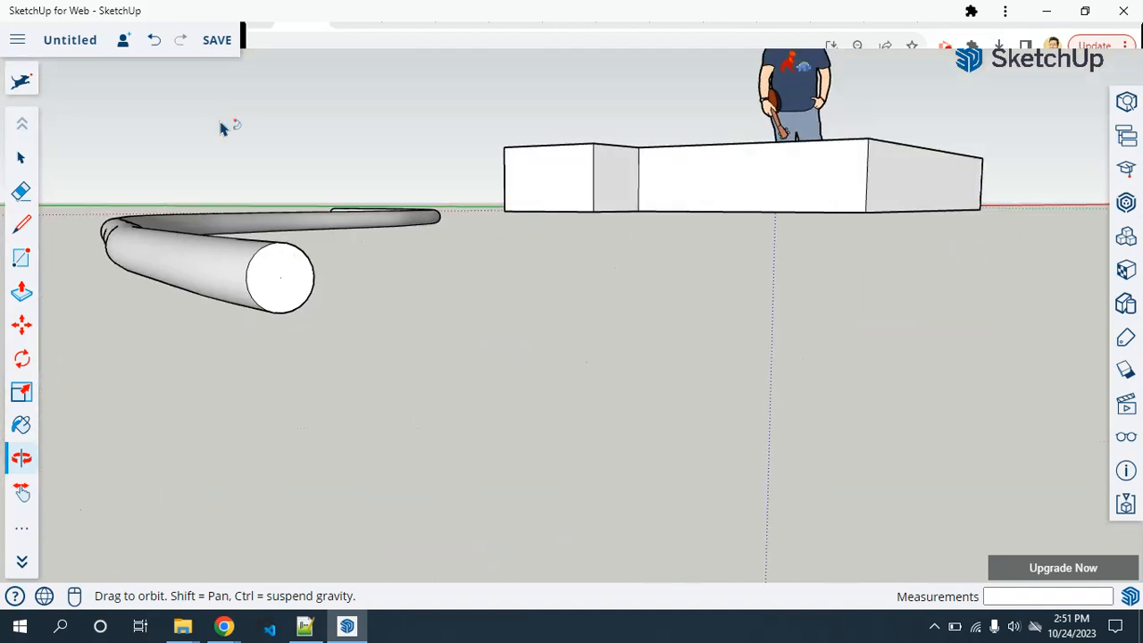
pyautogui.click(21, 157)
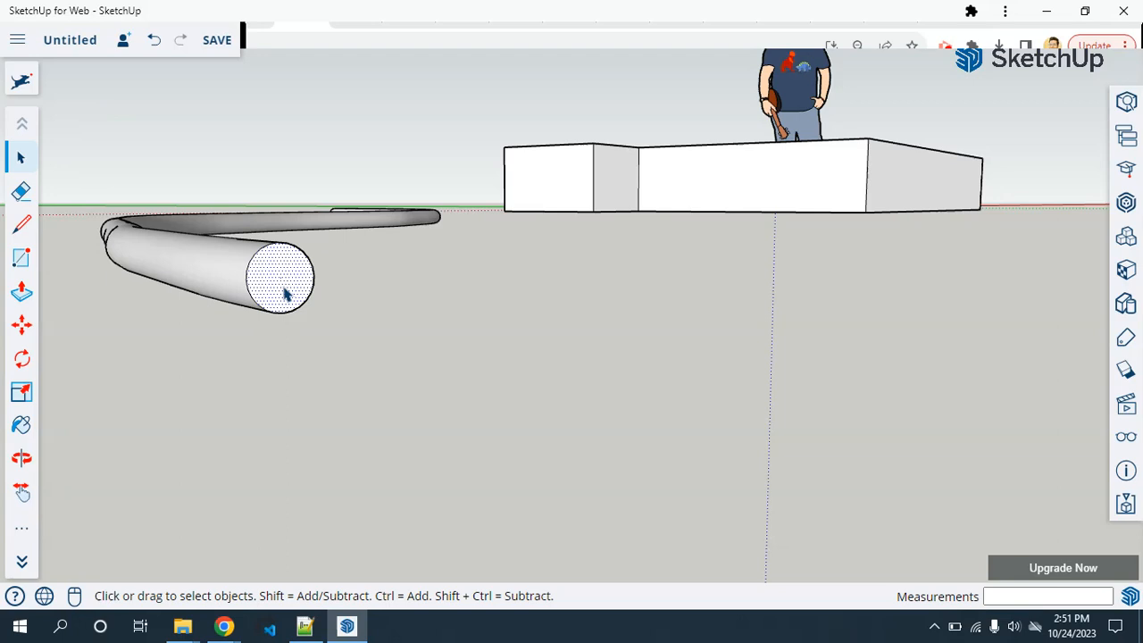
pyautogui.click(291, 321)
pyautogui.tripleClick(272, 275)
pyautogui.click(274, 279)
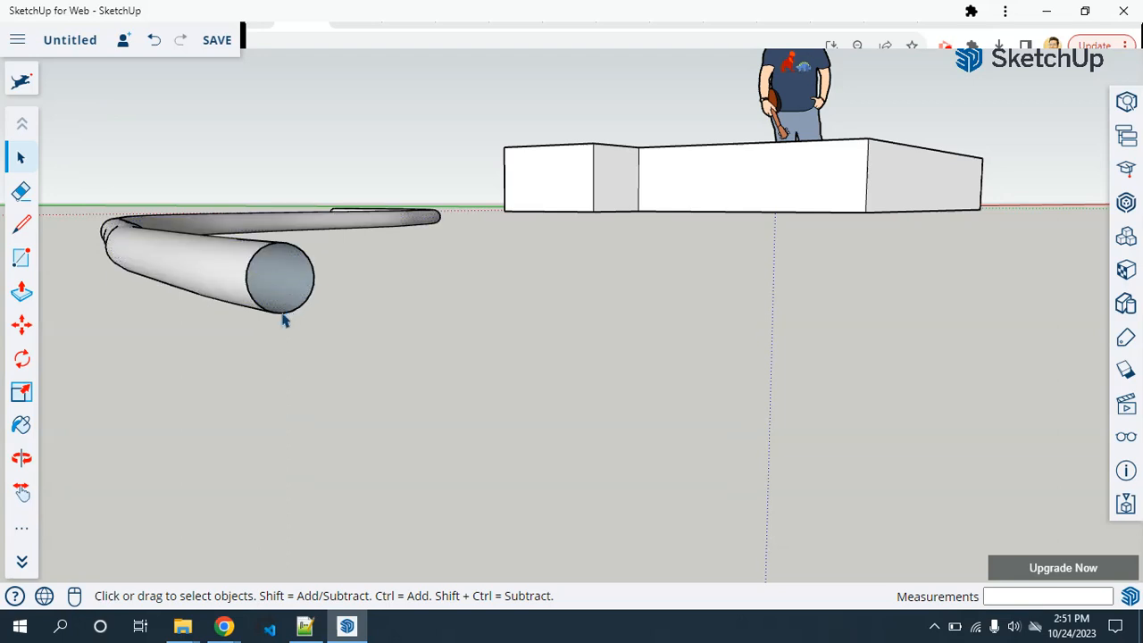
# - Close the tube's open end by drawing a line across its rim, and erase that line from the restored face
pyautogui.click(23, 226)
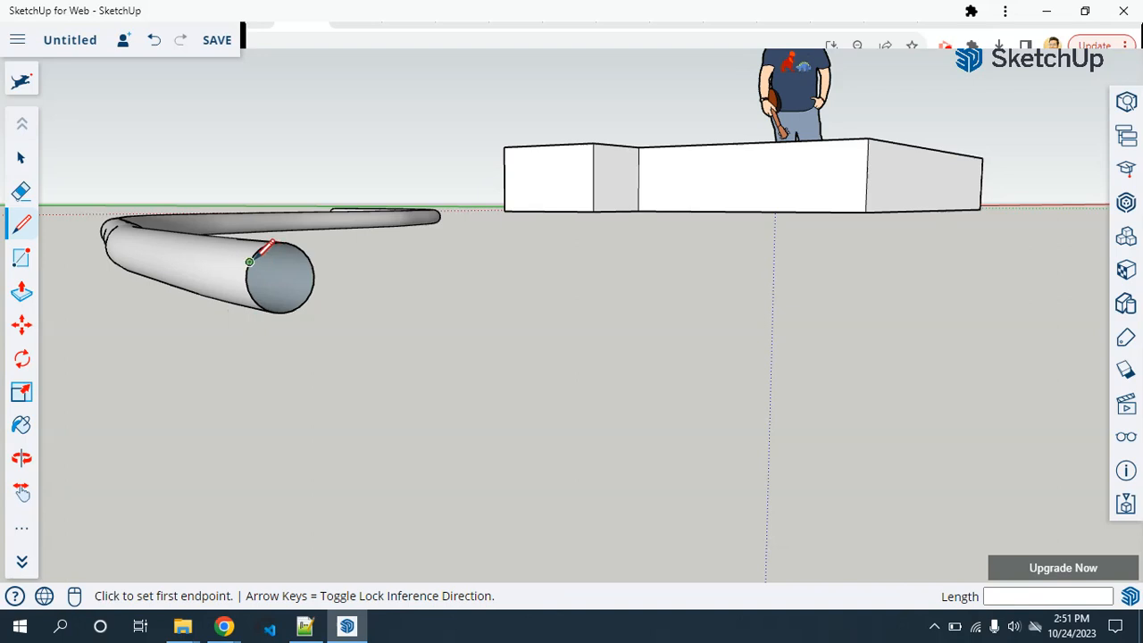
pyautogui.click(250, 261)
pyautogui.click(311, 293)
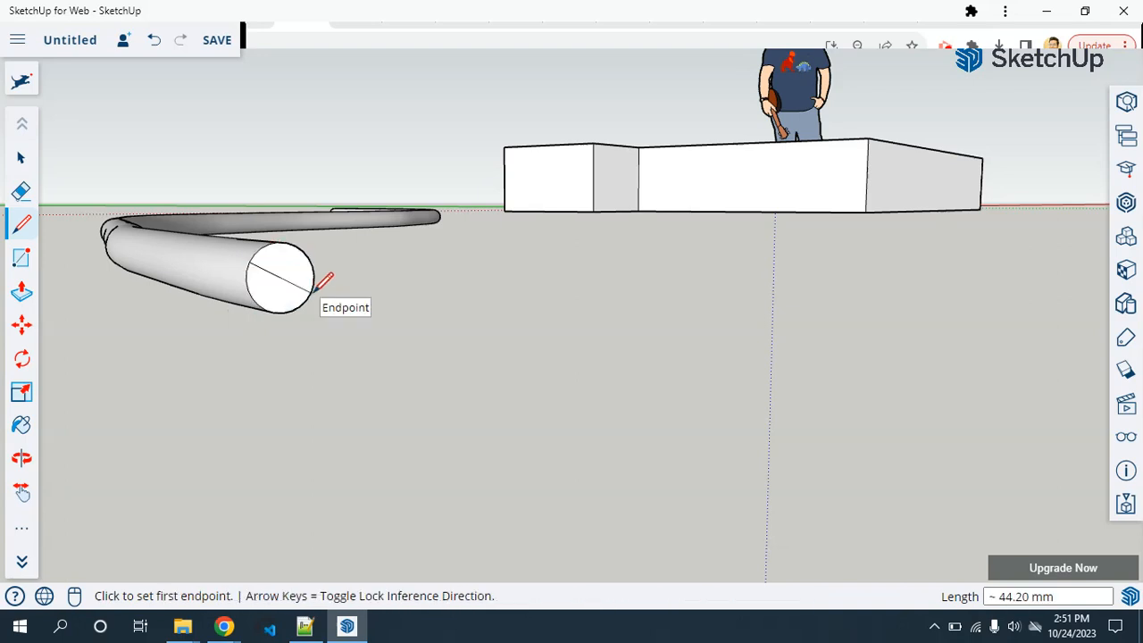
pyautogui.click(22, 190)
pyautogui.click(285, 278)
# - Try to draw a freehand profile across the upper corner of the L-shaped solid's long side face, and undo it
pyautogui.moveTo(173, 232)
pyautogui.mouseDown(button='middle')
pyautogui.moveTo(263, 349)
pyautogui.moveTo(459, 393)
pyautogui.moveTo(782, 331)
pyautogui.moveTo(1005, 305)
pyautogui.mouseUp(button='middle')
pyautogui.scroll(-5, 937, 376)
pyautogui.moveTo(894, 488)
pyautogui.mouseDown(button='middle')
pyautogui.moveTo(720, 286)
pyautogui.moveTo(983, 273)
pyautogui.moveTo(866, 289)
pyautogui.mouseUp(button='middle')
pyautogui.scroll(-3, 286, 375)
pyautogui.moveTo(301, 404); pyautogui.dragTo(566, 351, button='middle')
pyautogui.scroll(-2, 483, 289)
pyautogui.scroll(-3, 197, 222)
pyautogui.moveTo(197, 222)
pyautogui.mouseDown(button='middle')
pyautogui.moveTo(451, 212)
pyautogui.moveTo(475, 349)
pyautogui.moveTo(498, 390)
pyautogui.moveTo(528, 390)
pyautogui.mouseUp(button='middle')
pyautogui.scroll(5, 486, 408)
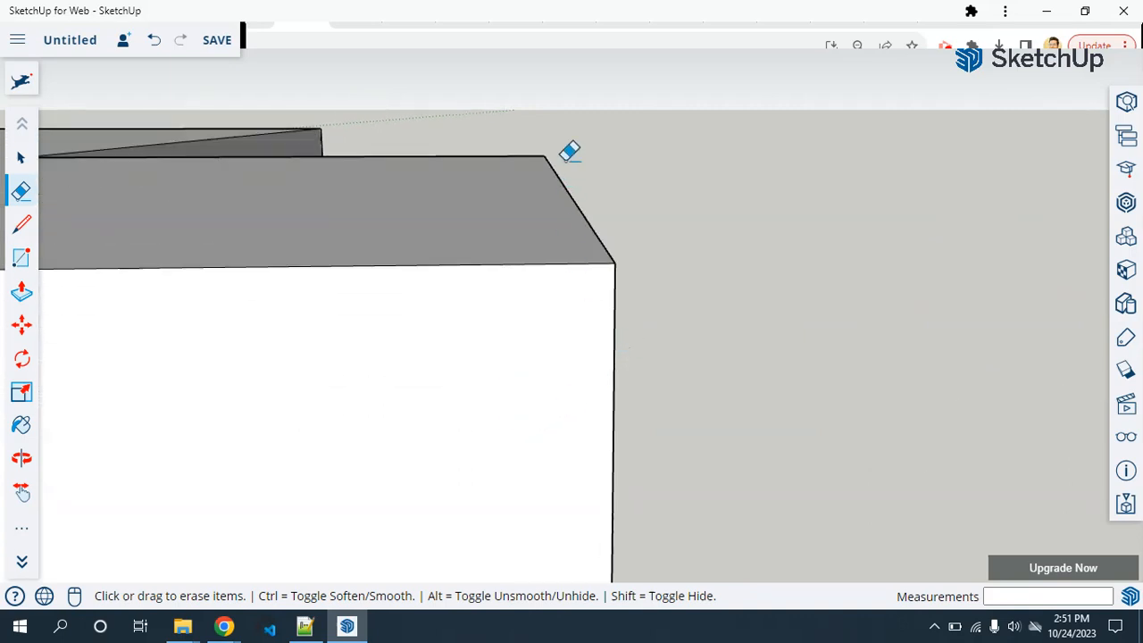
pyautogui.scroll(-2, 620, 292)
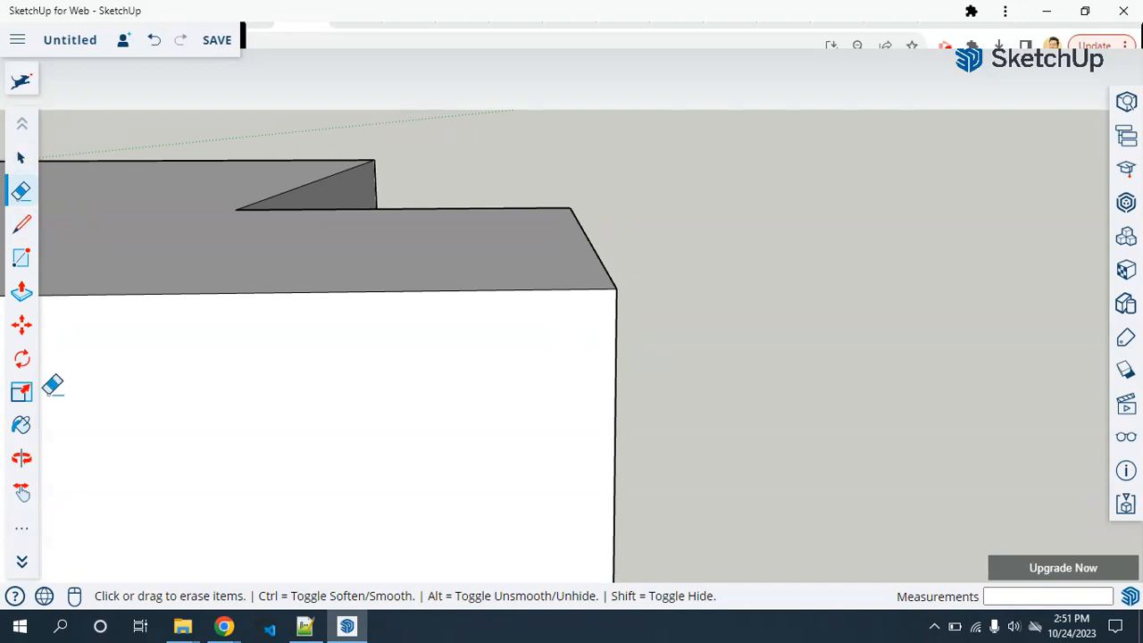
pyautogui.click(26, 529)
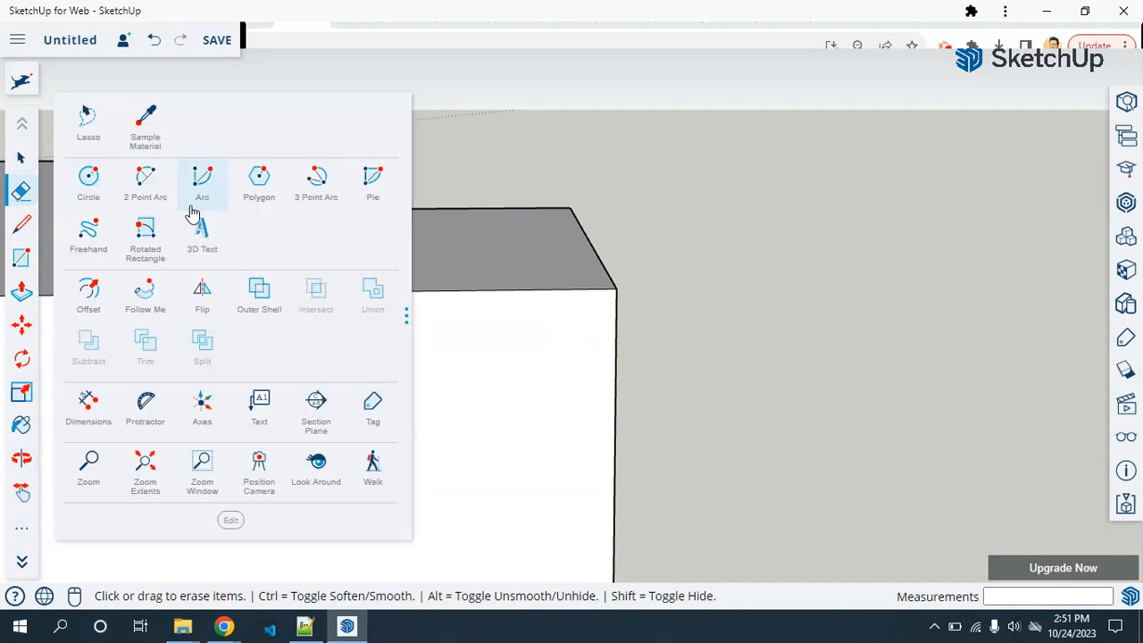
pyautogui.click(91, 238)
pyautogui.moveTo(438, 294)
pyautogui.mouseDown(button='middle')
pyautogui.moveTo(437, 268)
pyautogui.moveTo(472, 250)
pyautogui.mouseUp(button='middle')
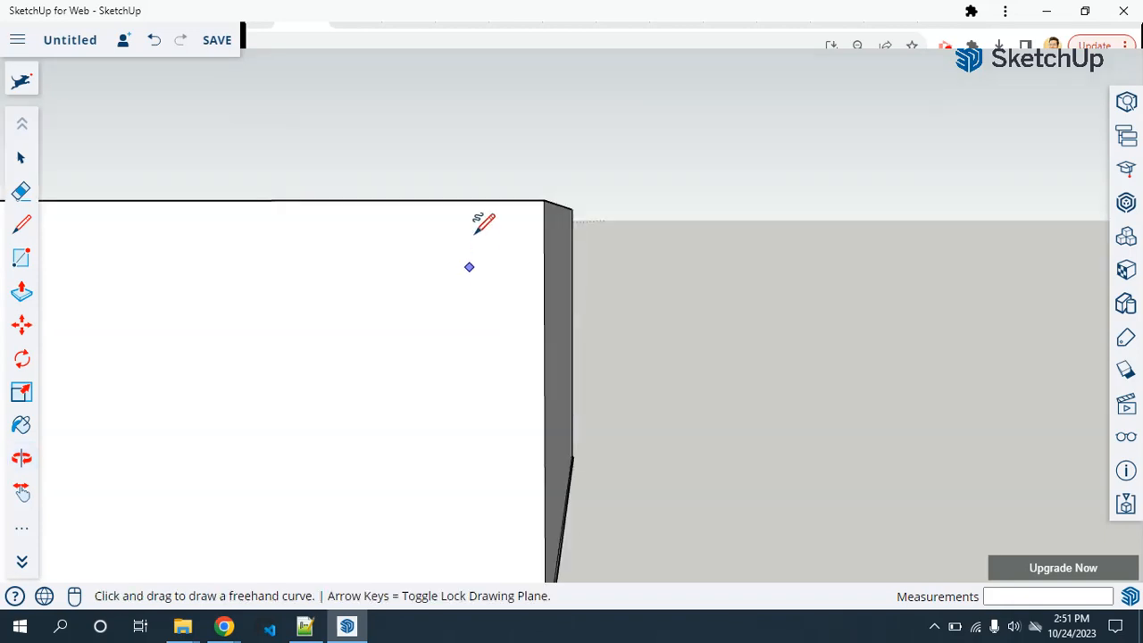
pyautogui.moveTo(463, 200)
pyautogui.mouseDown()
pyautogui.moveTo(484, 211)
pyautogui.moveTo(503, 256)
pyautogui.mouseUp()
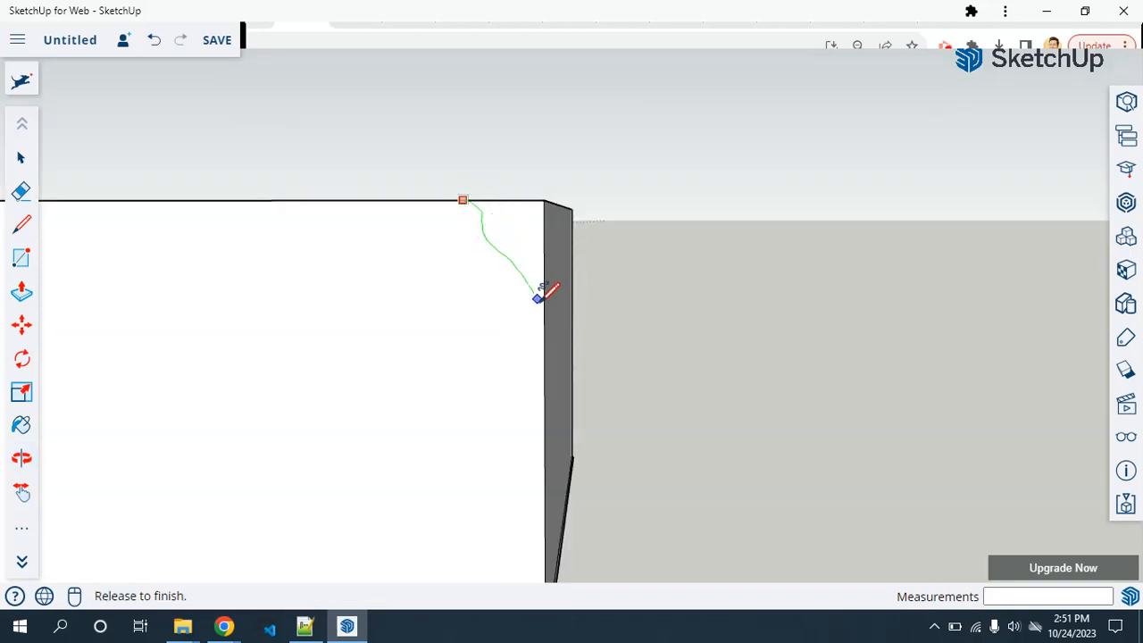
pyautogui.moveTo(539, 315); pyautogui.dragTo(548, 320)
pyautogui.moveTo(546, 370); pyautogui.dragTo(473, 388, button='middle')
pyautogui.hotkey('ctrl', 'z')
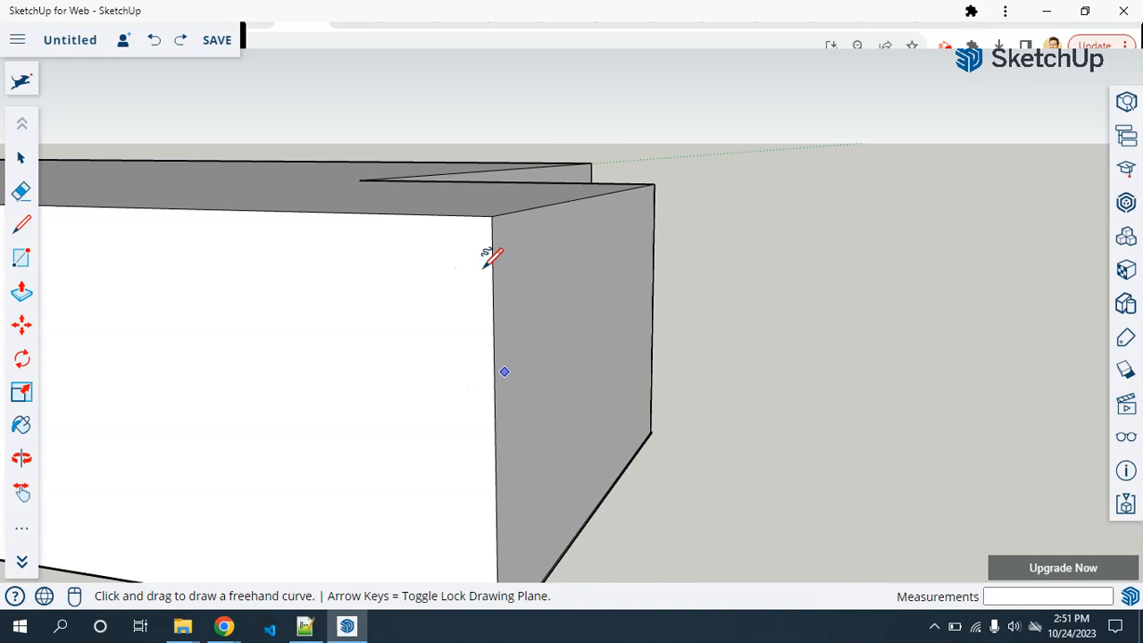
# - Draw a freehand curve across the upper corner of the long side face, extending it from its endpoint to the vertical edge
pyautogui.moveTo(438, 214); pyautogui.dragTo(444, 241)
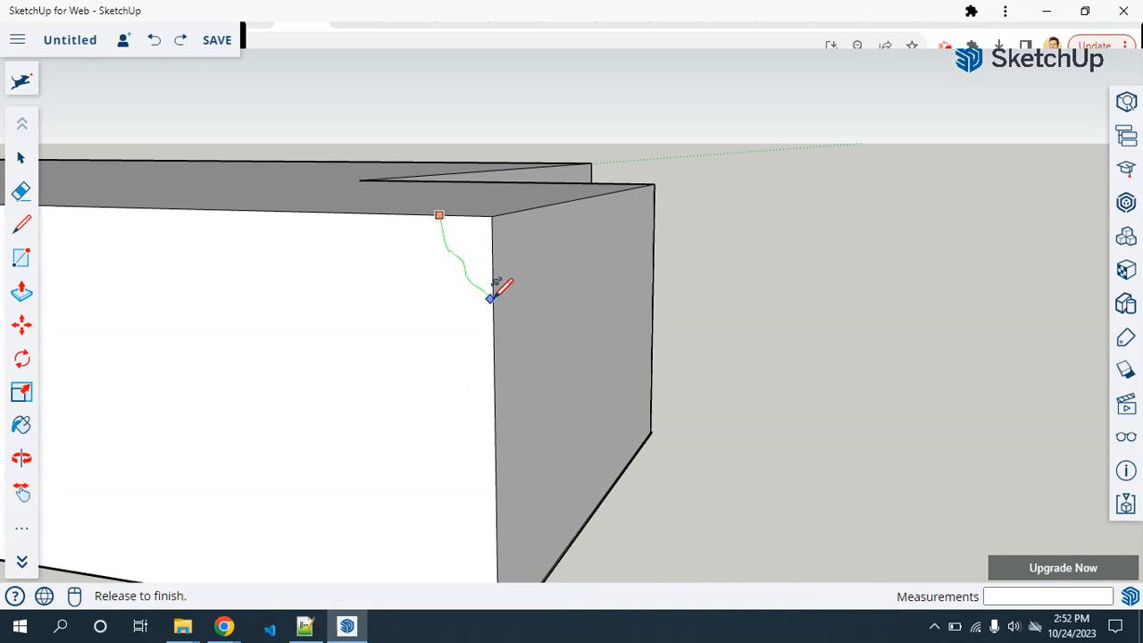
pyautogui.moveTo(491, 299); pyautogui.dragTo(488, 297)
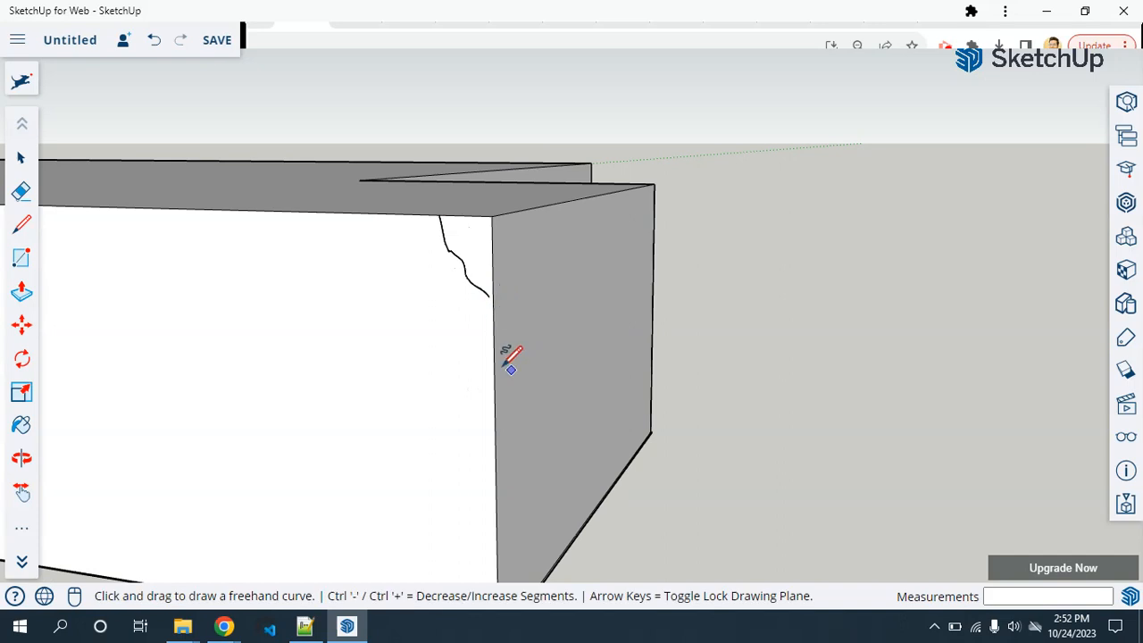
pyautogui.scroll(5, 502, 363)
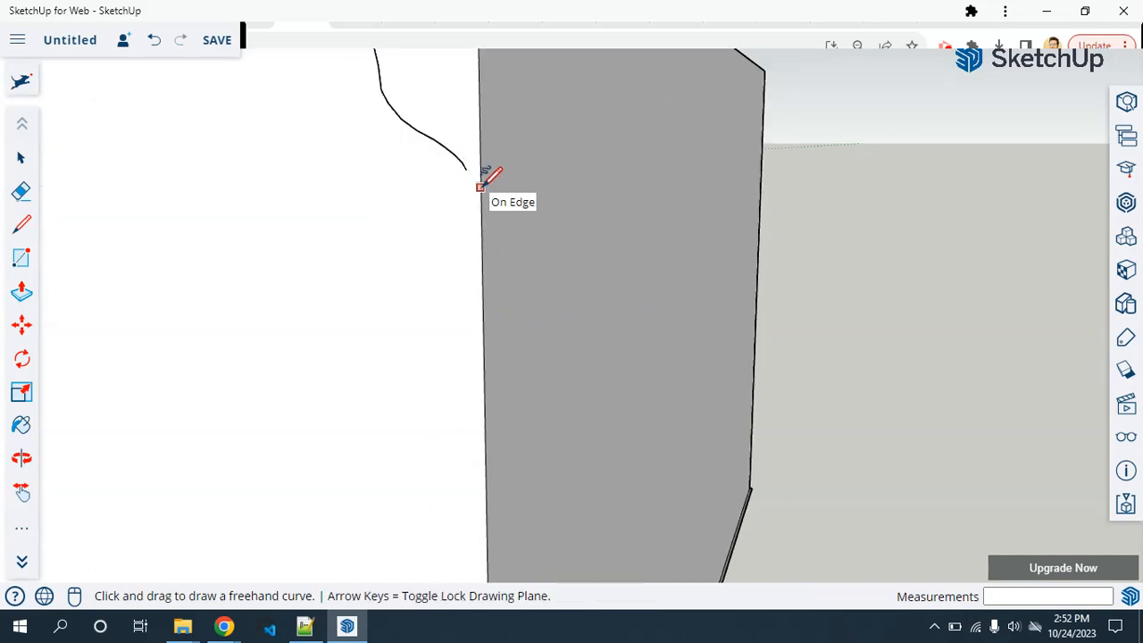
pyautogui.click(21, 528)
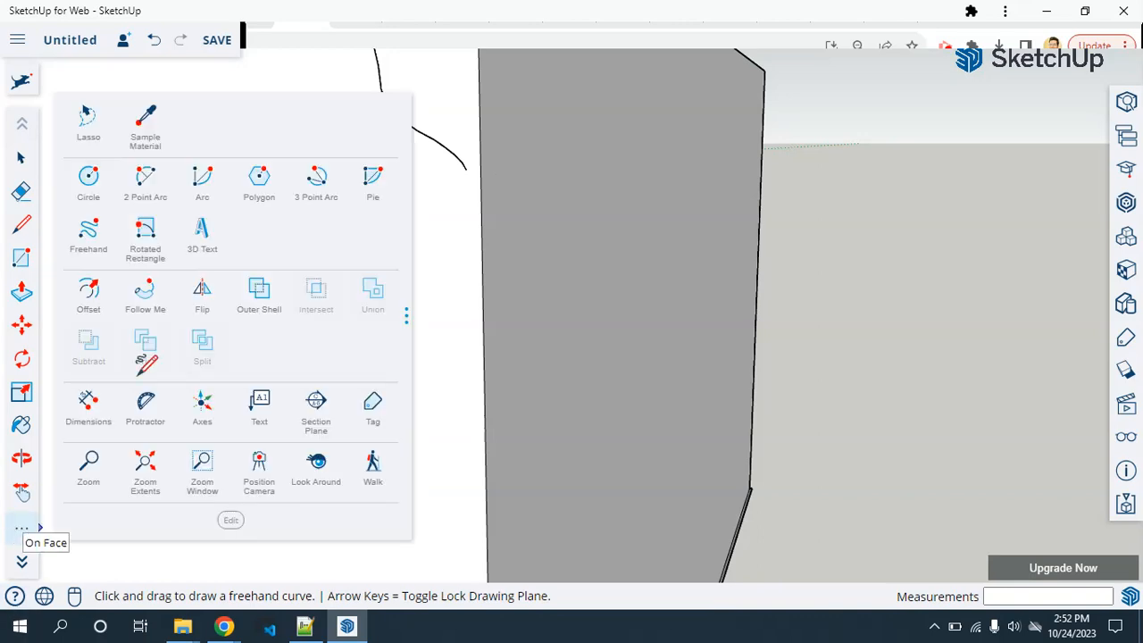
pyautogui.click(102, 234)
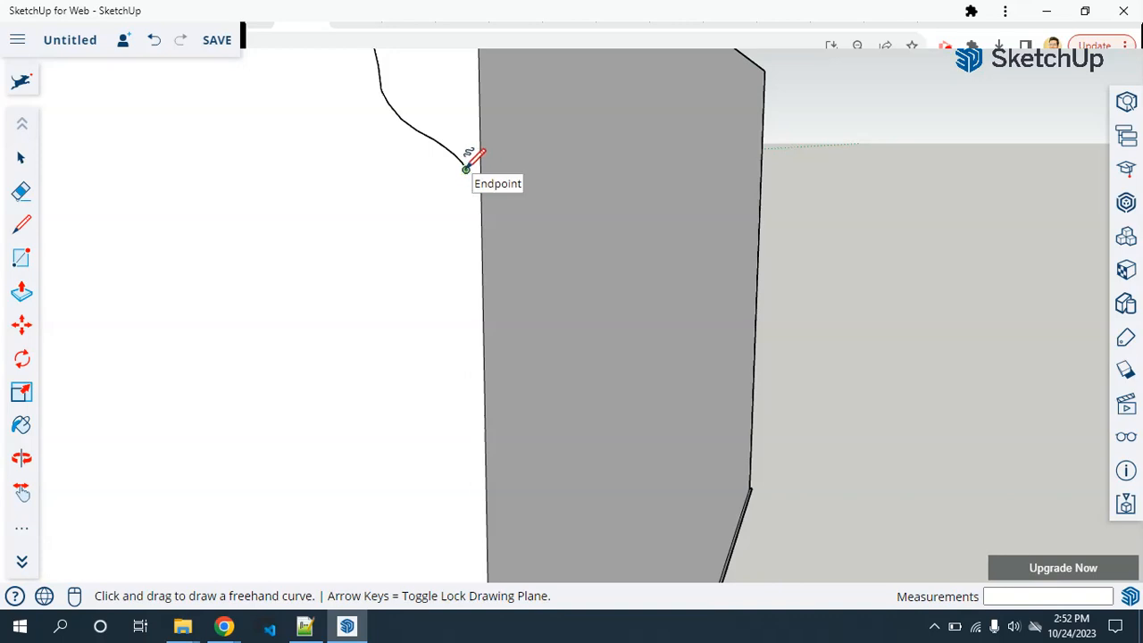
pyautogui.moveTo(466, 169); pyautogui.dragTo(478, 201)
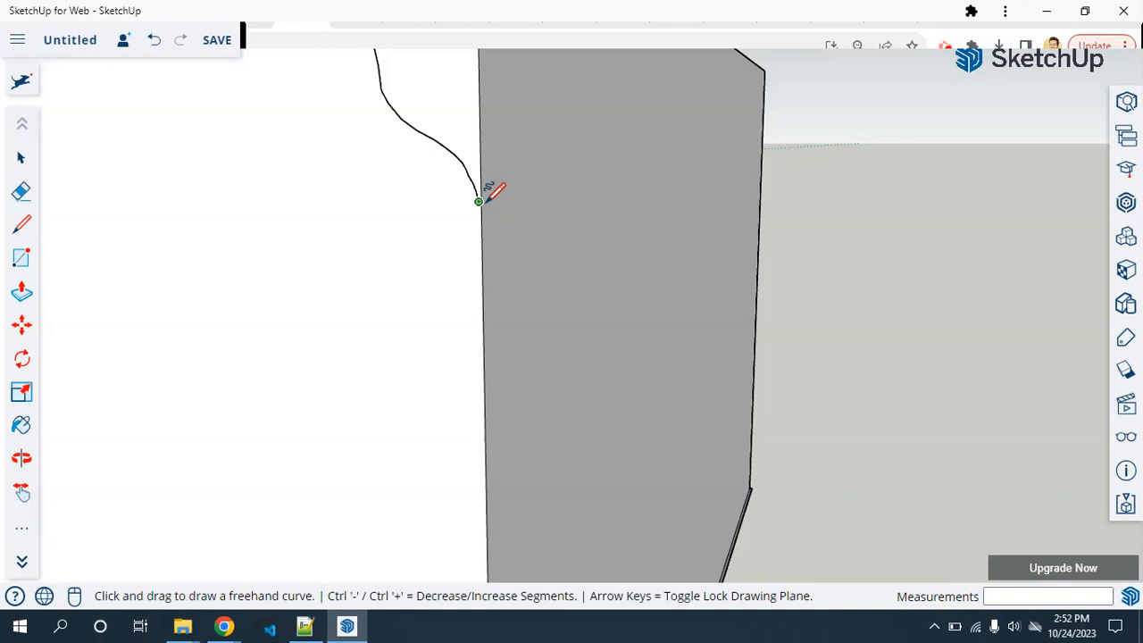
pyautogui.moveTo(501, 257); pyautogui.dragTo(487, 207, button='middle')
pyautogui.moveTo(187, 179)
pyautogui.mouseDown(button='middle')
pyautogui.moveTo(446, 263)
pyautogui.moveTo(738, 332)
pyautogui.moveTo(661, 327)
pyautogui.mouseUp(button='middle')
pyautogui.scroll(-5, 654, 327)
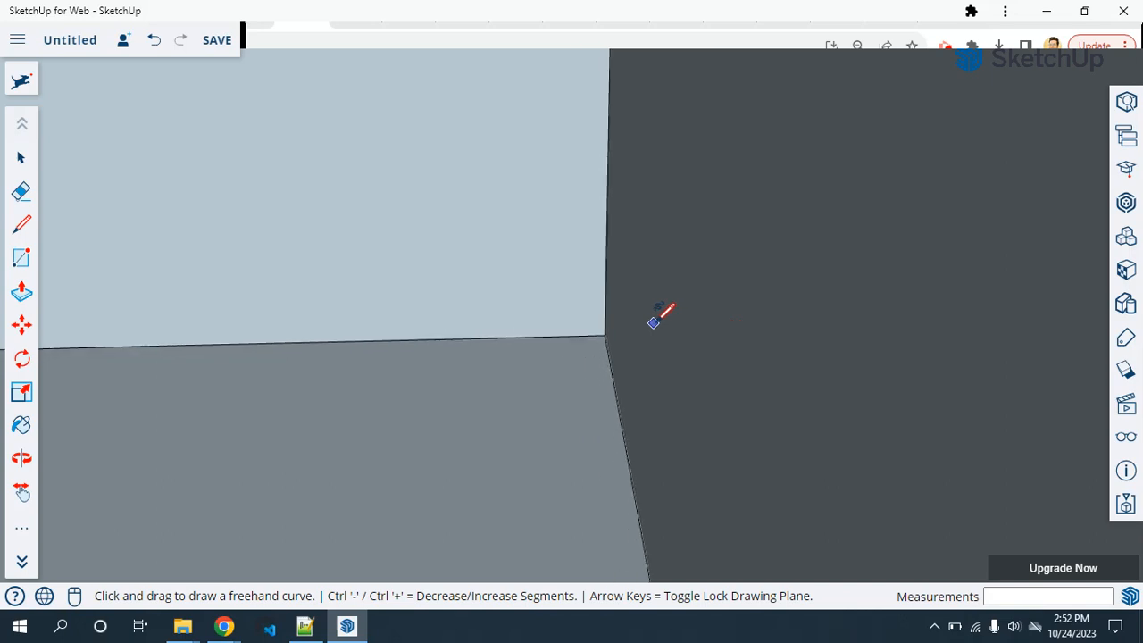
pyautogui.scroll(-2, 612, 321)
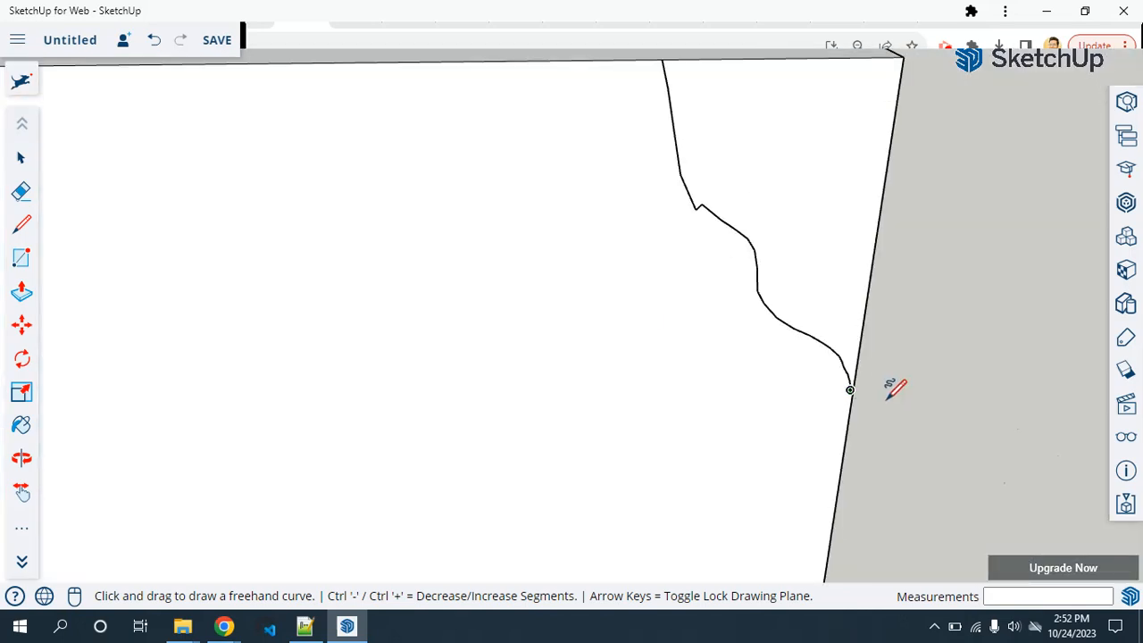
# - Erase both pieces of the freehand curve from the solid's side face
pyautogui.moveTo(859, 402)
pyautogui.mouseDown(button='middle')
pyautogui.moveTo(811, 399)
pyautogui.moveTo(789, 375)
pyautogui.moveTo(807, 339)
pyautogui.moveTo(802, 367)
pyautogui.mouseUp(button='middle')
pyautogui.click(21, 190)
pyautogui.click(742, 254)
pyautogui.click(848, 428)
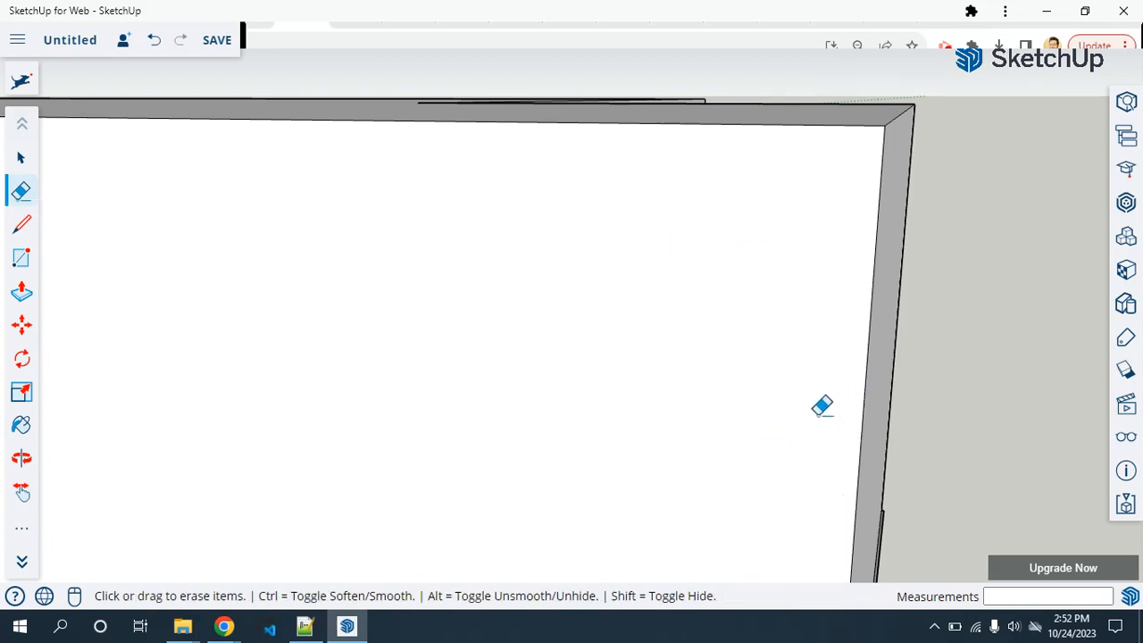
# - Draw a stepped profile of three connected lines across the side face's upper corner, from the top edge to the vertical edge
pyautogui.click(21, 224)
pyautogui.click(758, 123)
pyautogui.click(783, 219)
pyautogui.click(836, 206)
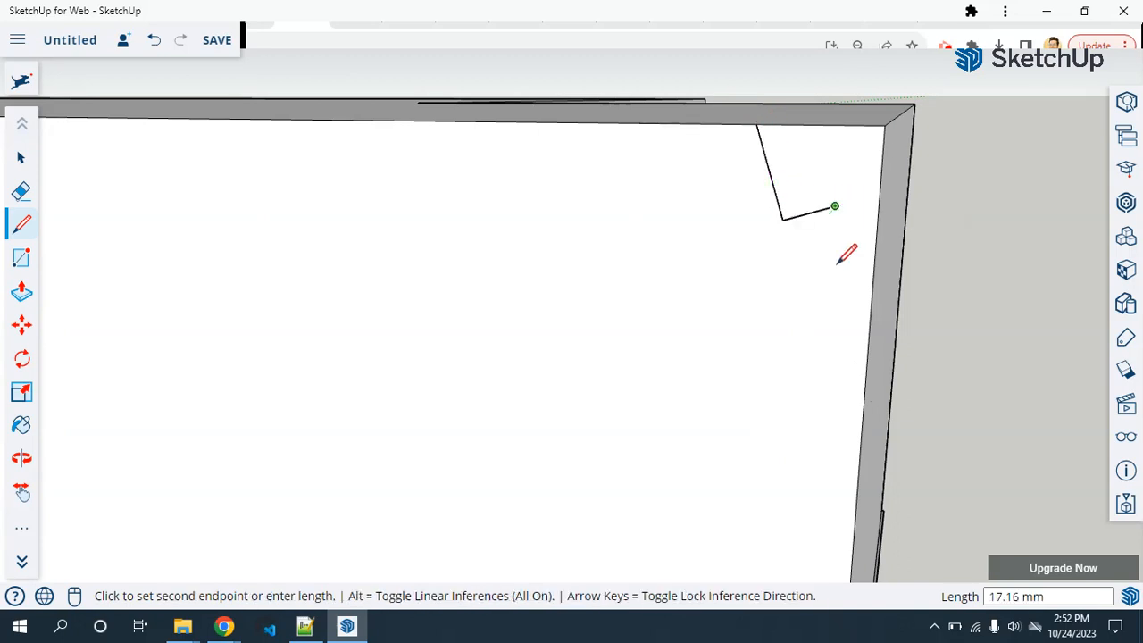
pyautogui.click(866, 355)
pyautogui.moveTo(841, 396); pyautogui.dragTo(903, 266, button='middle')
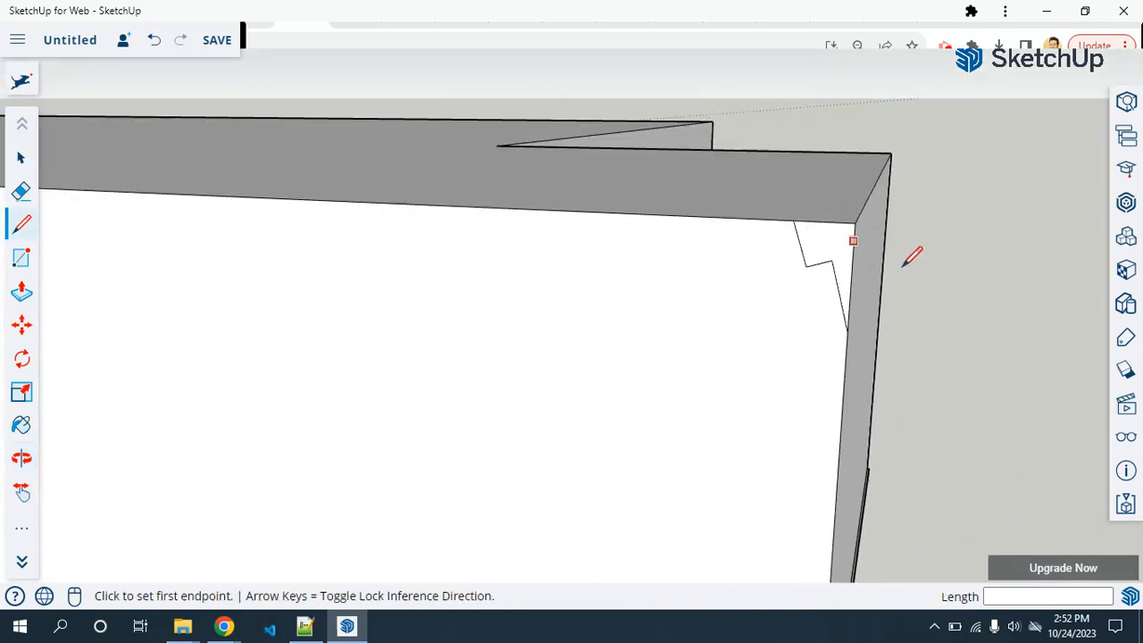
# - Try extruding the stepped corner profile along the solid's adjoining short top edge with Follow Me, and undo the cut
pyautogui.moveTo(954, 229); pyautogui.dragTo(155, 367, button='middle')
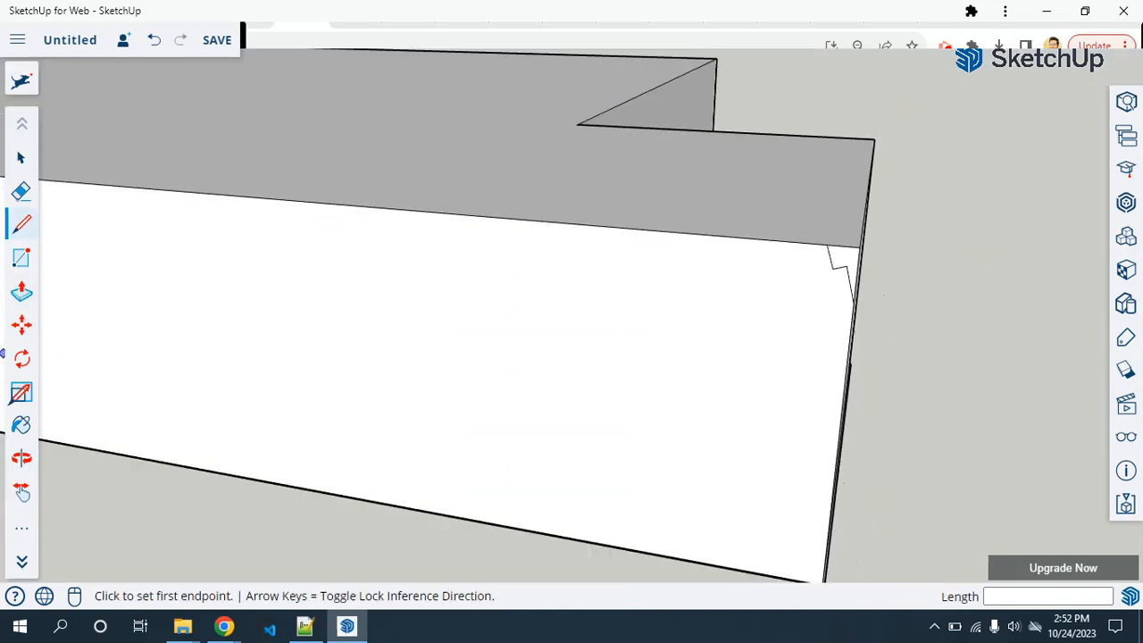
pyautogui.click(22, 528)
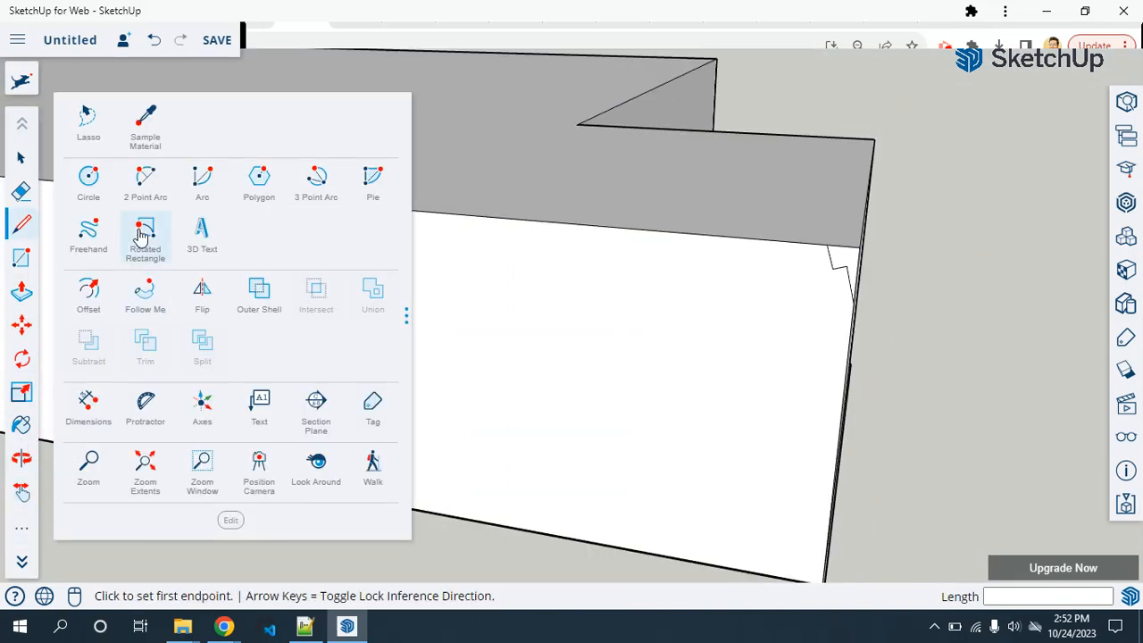
pyautogui.click(146, 296)
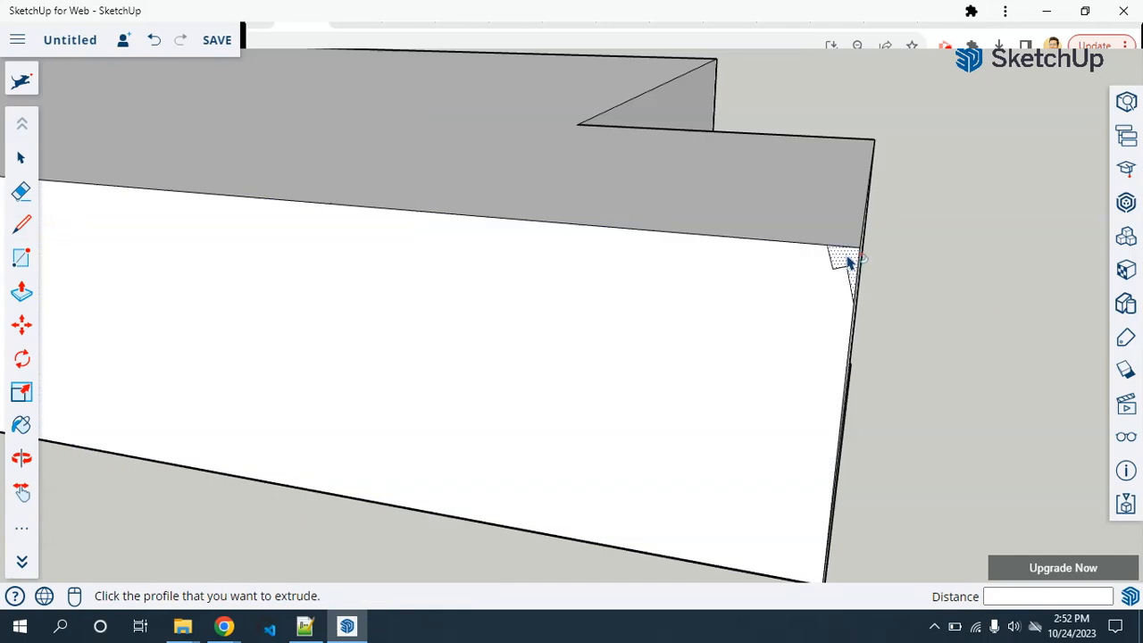
pyautogui.click(849, 261)
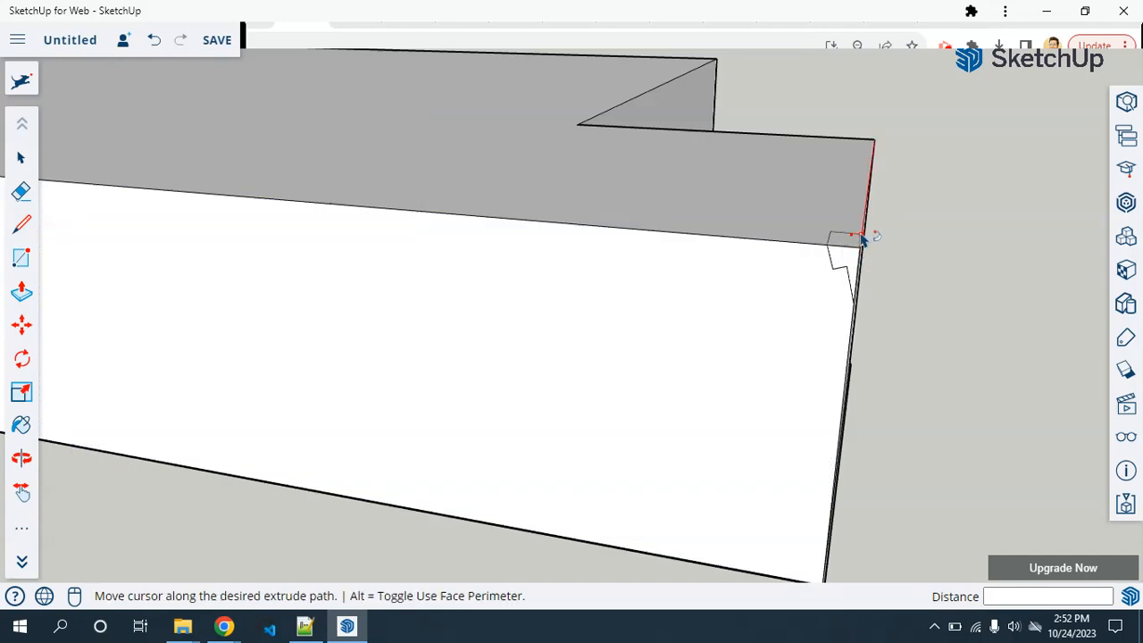
pyautogui.click(879, 145)
pyautogui.press('o')
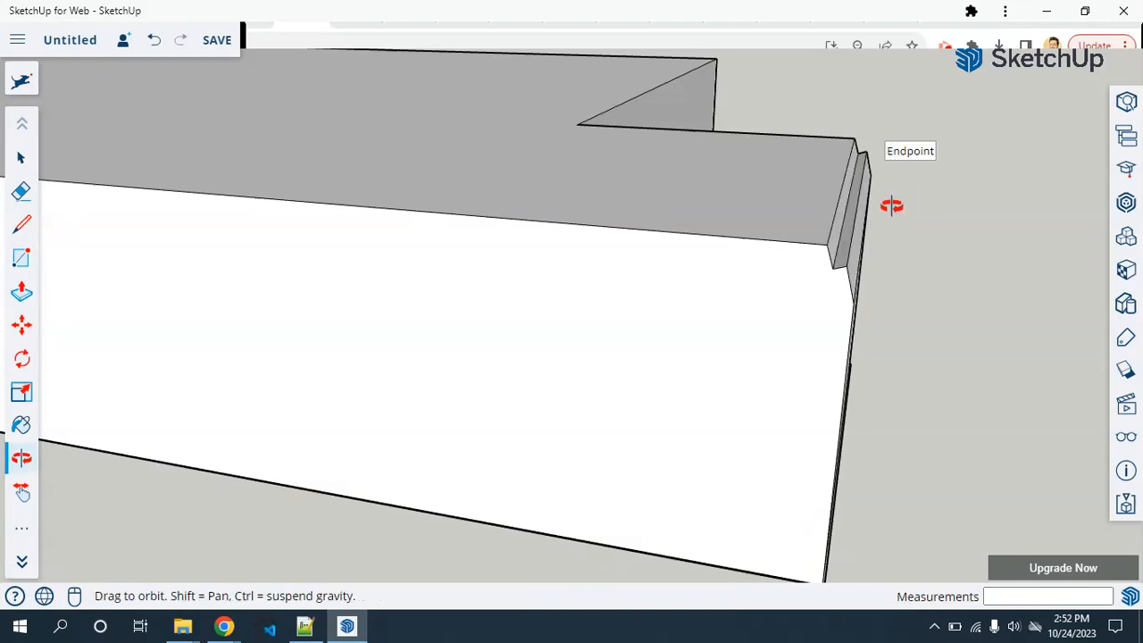
pyautogui.moveTo(896, 204); pyautogui.dragTo(818, 203)
pyautogui.moveTo(818, 203); pyautogui.dragTo(844, 224, button='middle')
pyautogui.hotkey('ctrl', 'z')
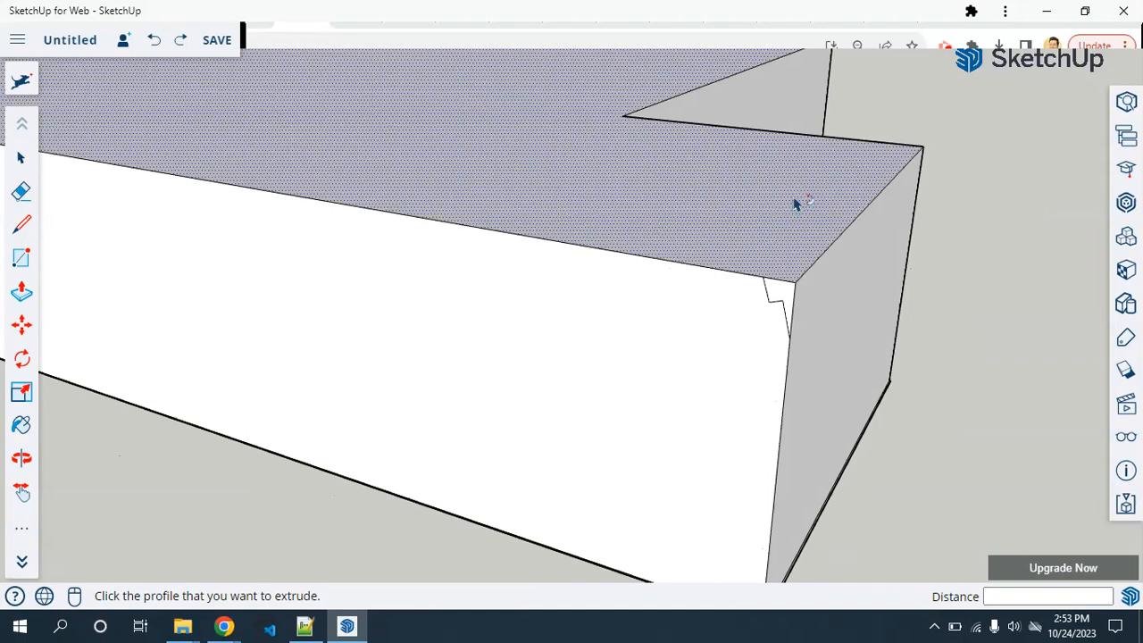
# - Preselect all the perimeter edges of the solid's top face and extrude the stepped corner profile along them with Follow Me
pyautogui.moveTo(793, 195); pyautogui.dragTo(724, 358, button='middle')
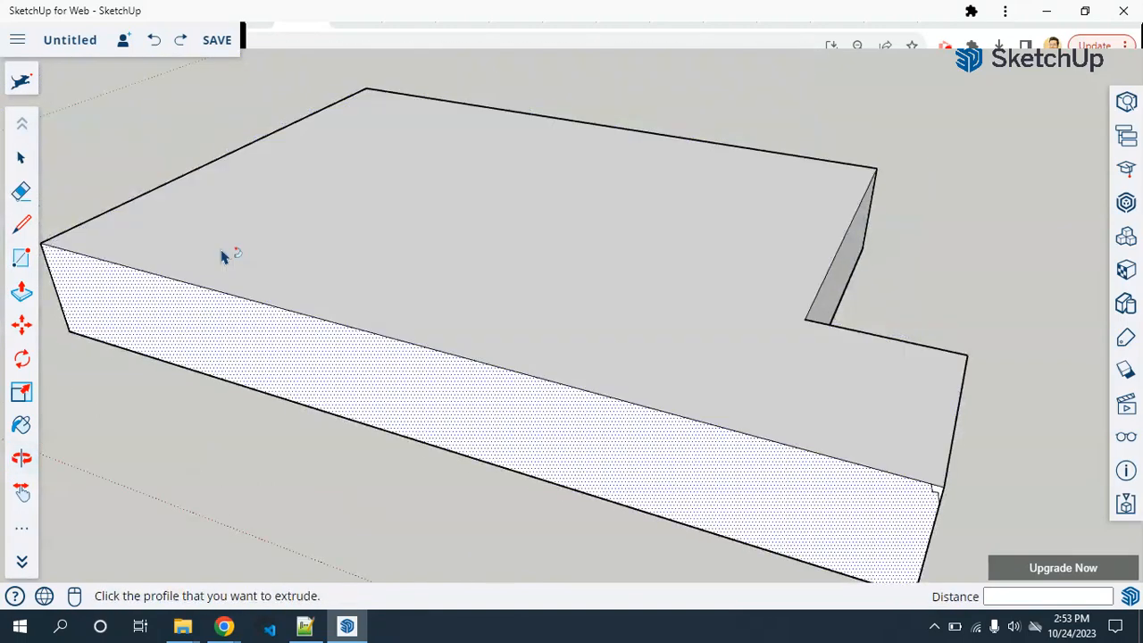
pyautogui.click(20, 158)
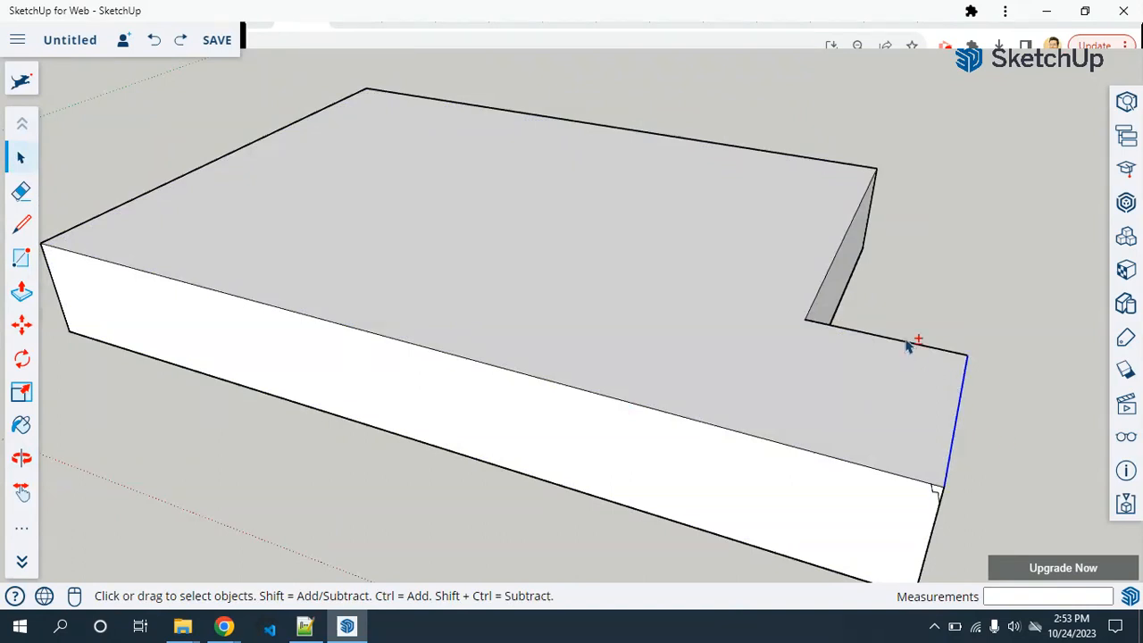
pyautogui.keyDown('shift'); pyautogui.click(839, 241); pyautogui.keyUp('shift')
pyautogui.keyDown('shift'); pyautogui.click(797, 157); pyautogui.keyUp('shift')
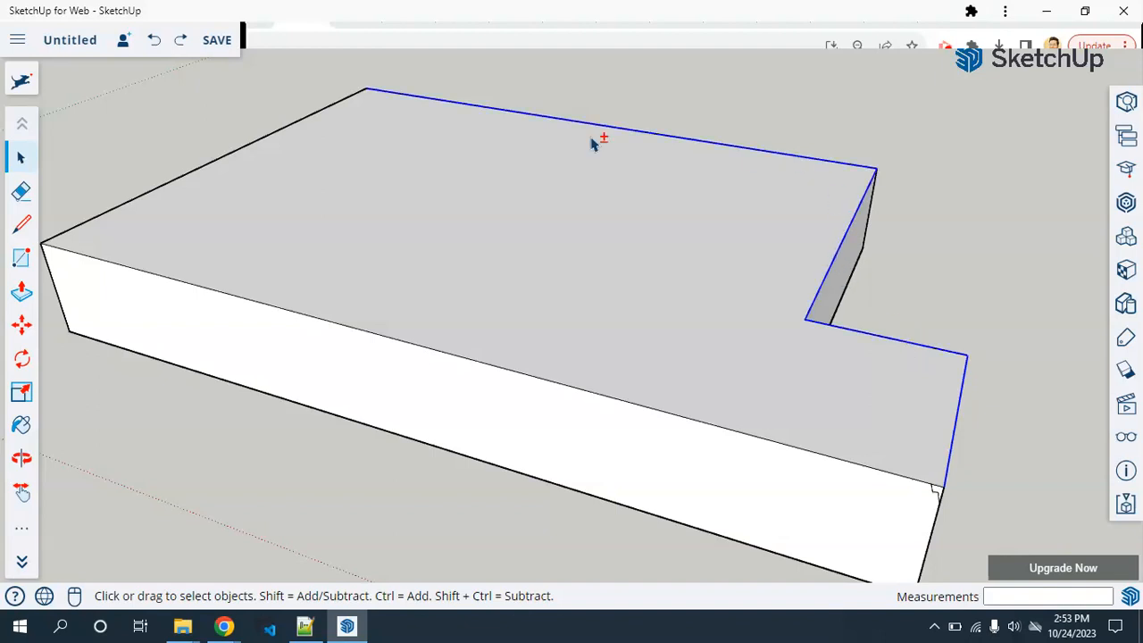
pyautogui.keyDown('shift'); pyautogui.click(266, 308); pyautogui.keyUp('shift')
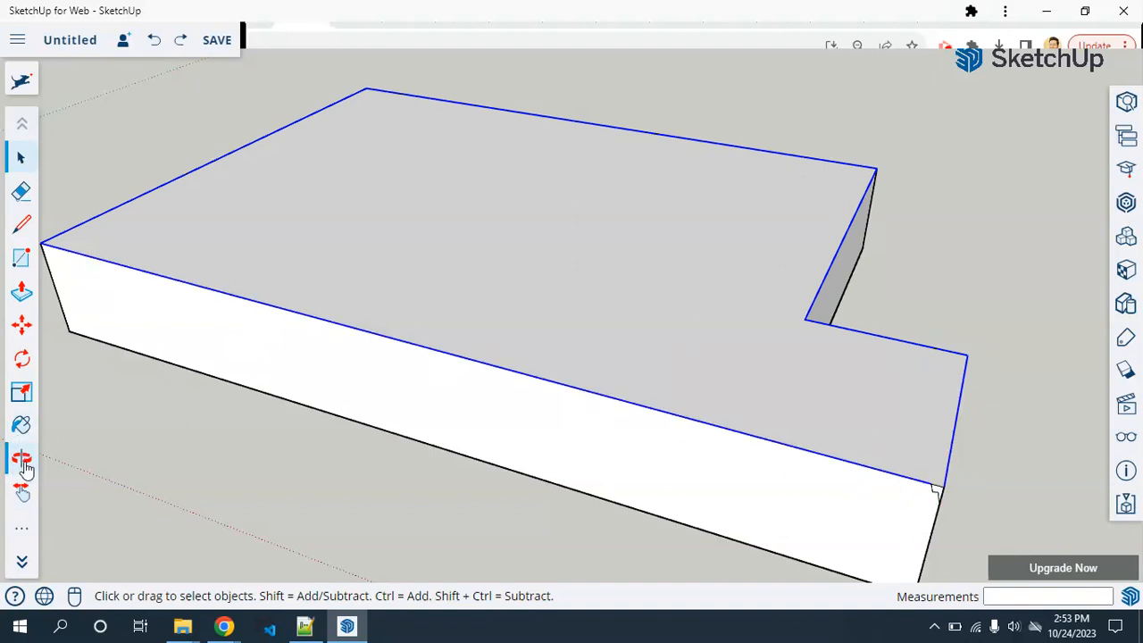
pyautogui.click(21, 527)
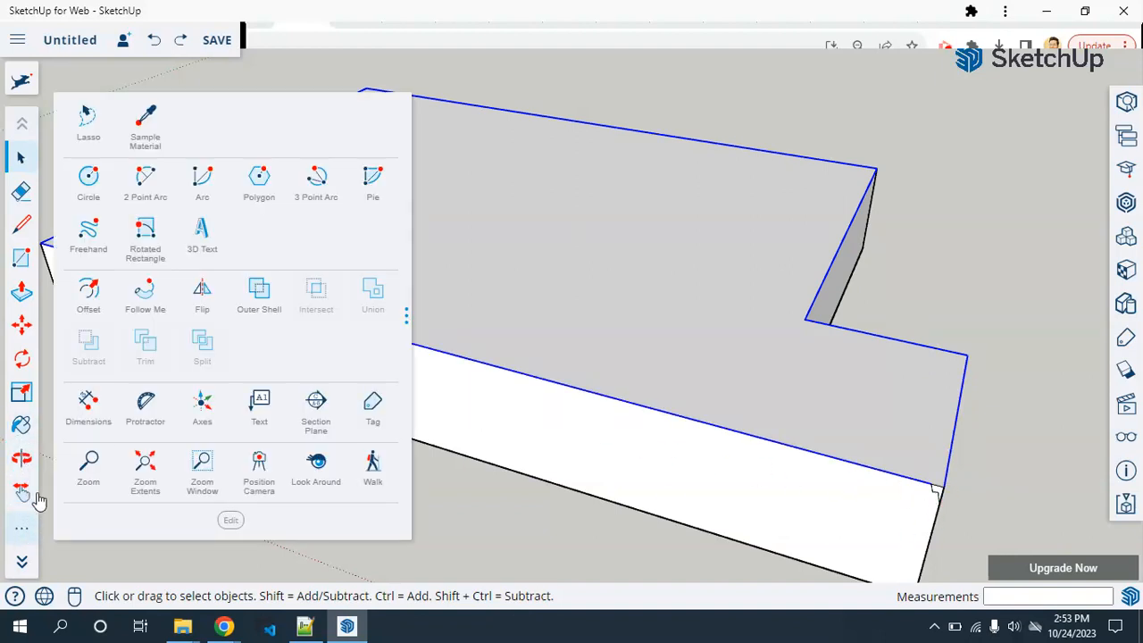
pyautogui.click(150, 296)
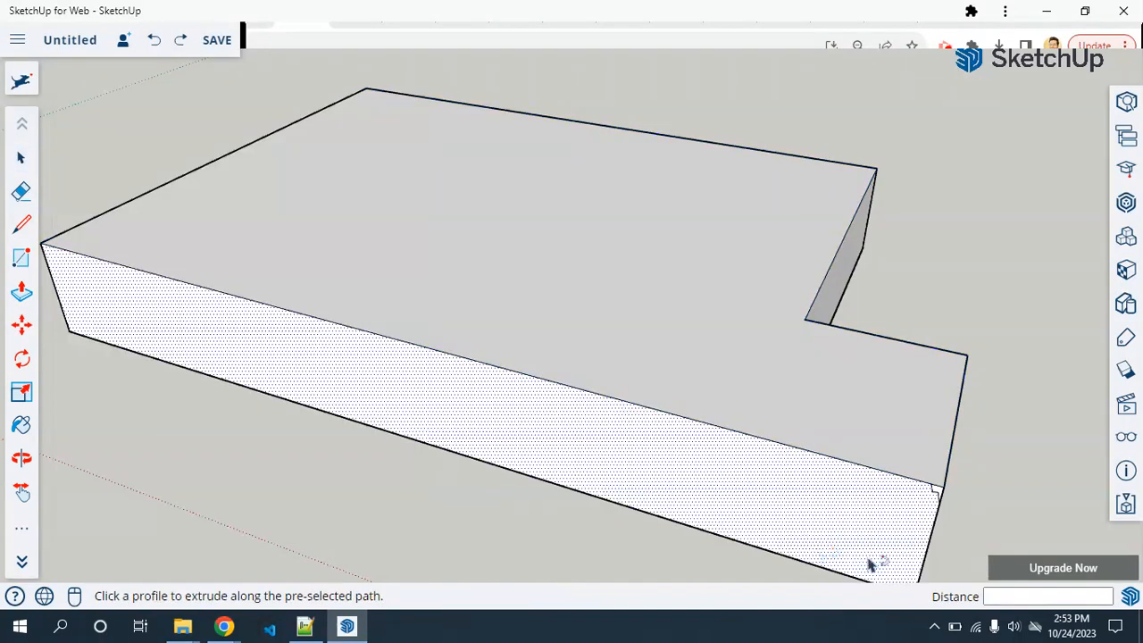
pyautogui.click(939, 494)
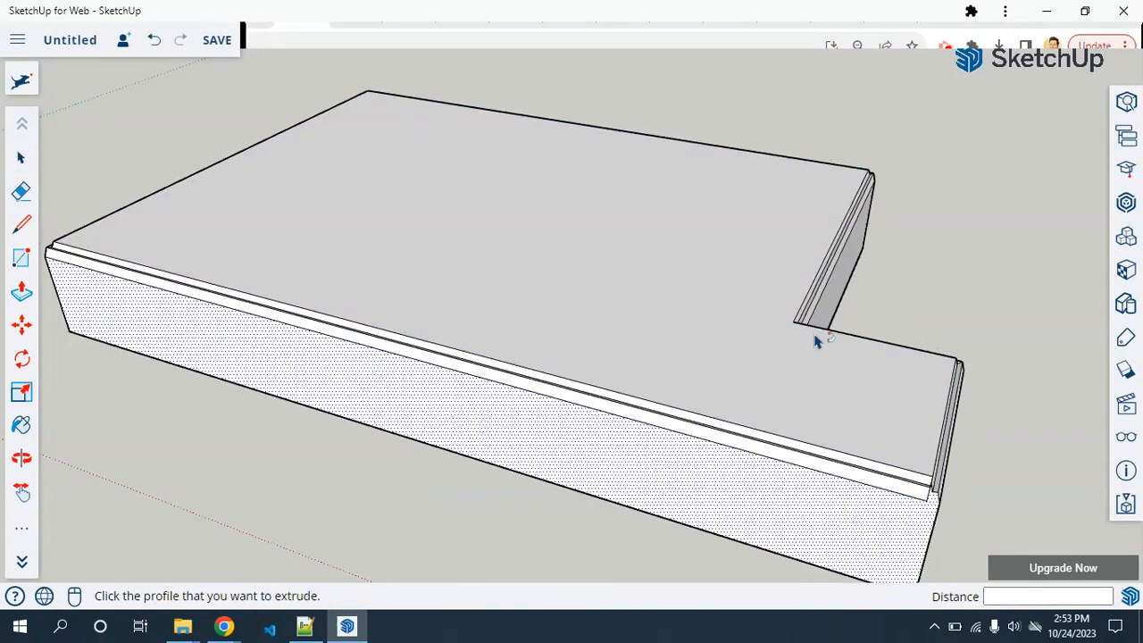
# - Examine the stepped edge at the L-shaped solid's corners and around its top perimeter, and view the solid alongside the tube
pyautogui.moveTo(943, 400); pyautogui.dragTo(938, 345, button='middle')
pyautogui.scroll(2, 507, 423)
pyautogui.scroll(3, 506, 423)
pyautogui.moveTo(781, 363)
pyautogui.mouseDown(button='middle')
pyautogui.moveTo(542, 383)
pyautogui.moveTo(170, 454)
pyautogui.mouseUp(button='middle')
pyautogui.keyDown('shift'); pyautogui.moveTo(880, 418); pyautogui.dragTo(107, 468, button='middle'); pyautogui.keyUp('shift')
pyautogui.moveTo(835, 408)
pyautogui.keyDown('shift'); pyautogui.mouseDown(button='middle')
pyautogui.moveTo(508, 437)
pyautogui.moveTo(617, 319)
pyautogui.mouseUp(button='middle'); pyautogui.keyUp('shift')
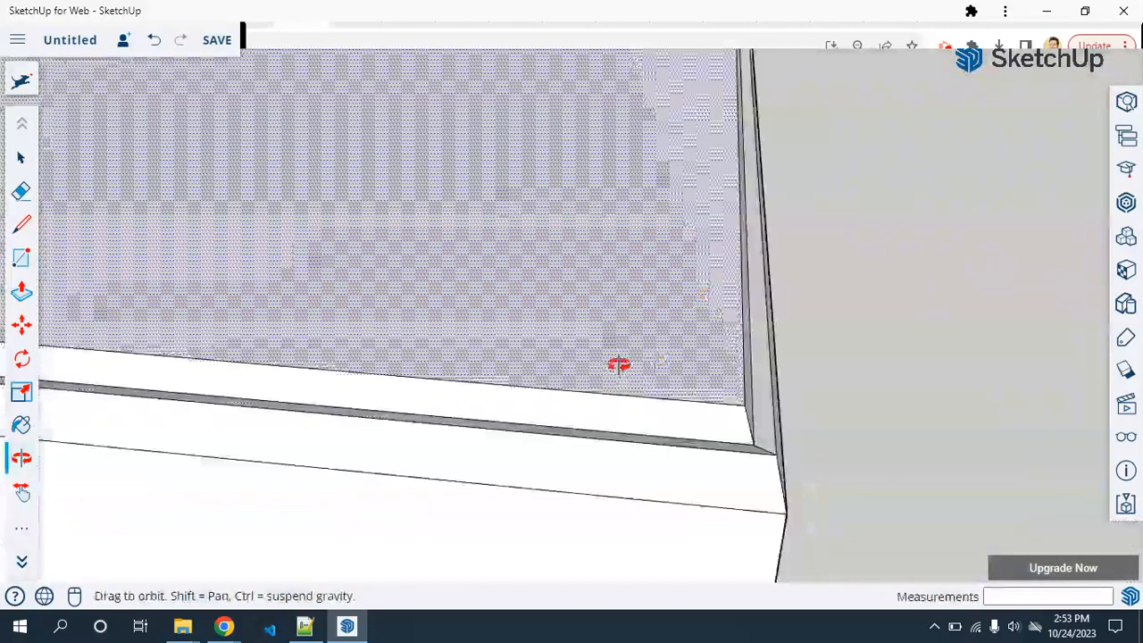
pyautogui.moveTo(619, 365); pyautogui.dragTo(819, 369, button='middle')
pyautogui.moveTo(604, 90); pyautogui.dragTo(917, 444, button='middle')
pyautogui.moveTo(912, 231); pyautogui.dragTo(370, 244, button='middle')
pyautogui.scroll(-3, 489, 288)
pyautogui.scroll(-3, 489, 289)
pyautogui.moveTo(312, 209); pyautogui.dragTo(264, 313, button='middle')
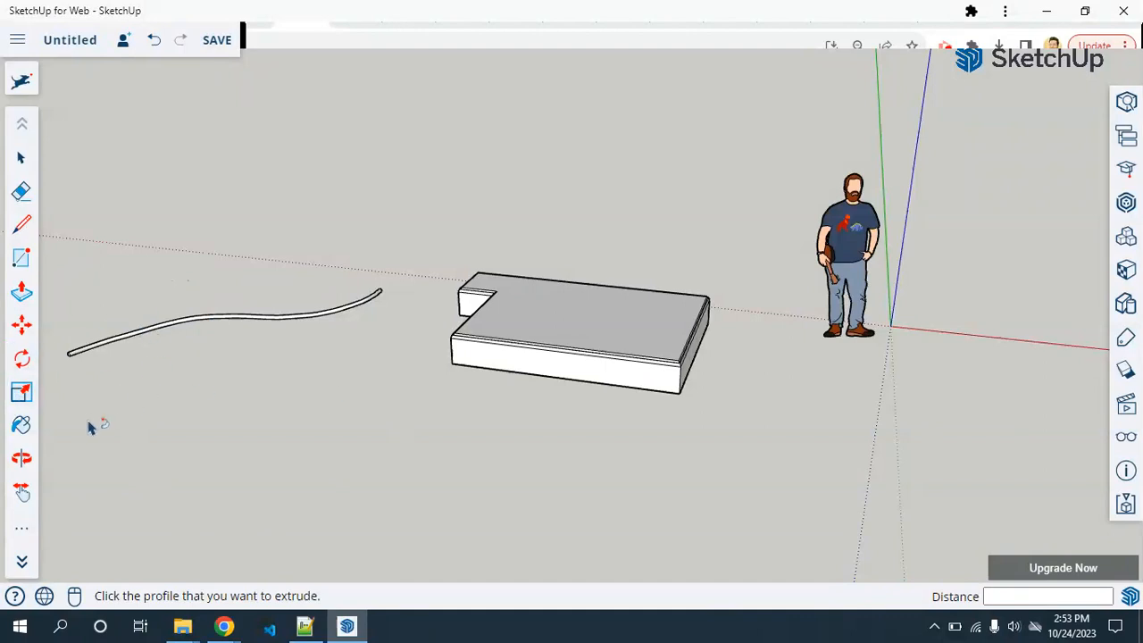
pyautogui.click(21, 529)
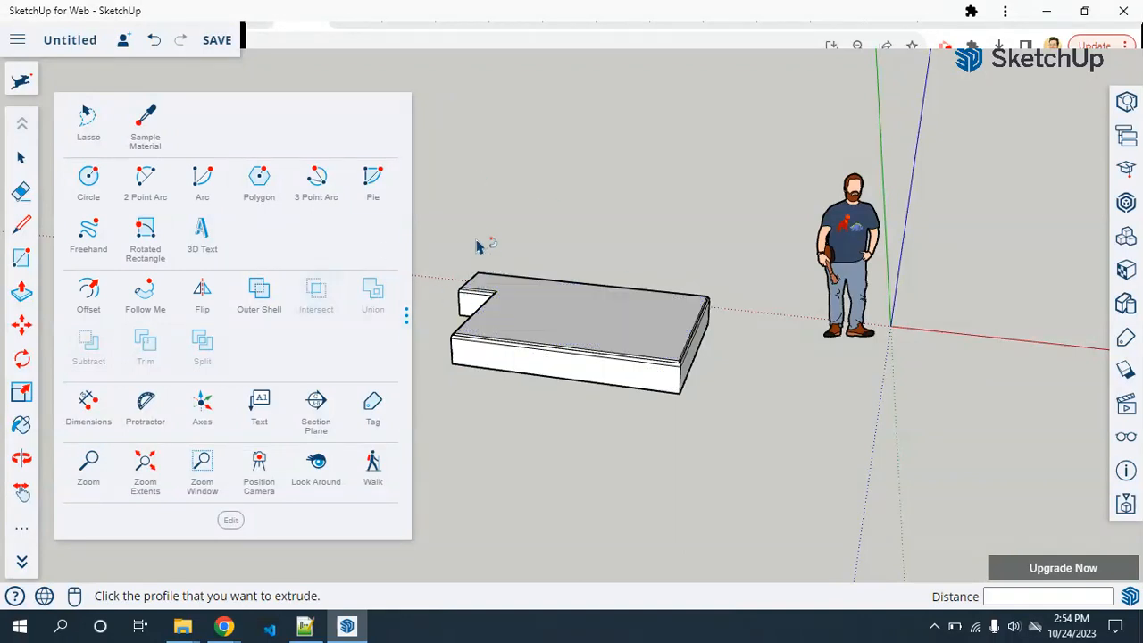
pyautogui.click(518, 264)
pyautogui.moveTo(396, 334); pyautogui.dragTo(575, 463, button='middle')
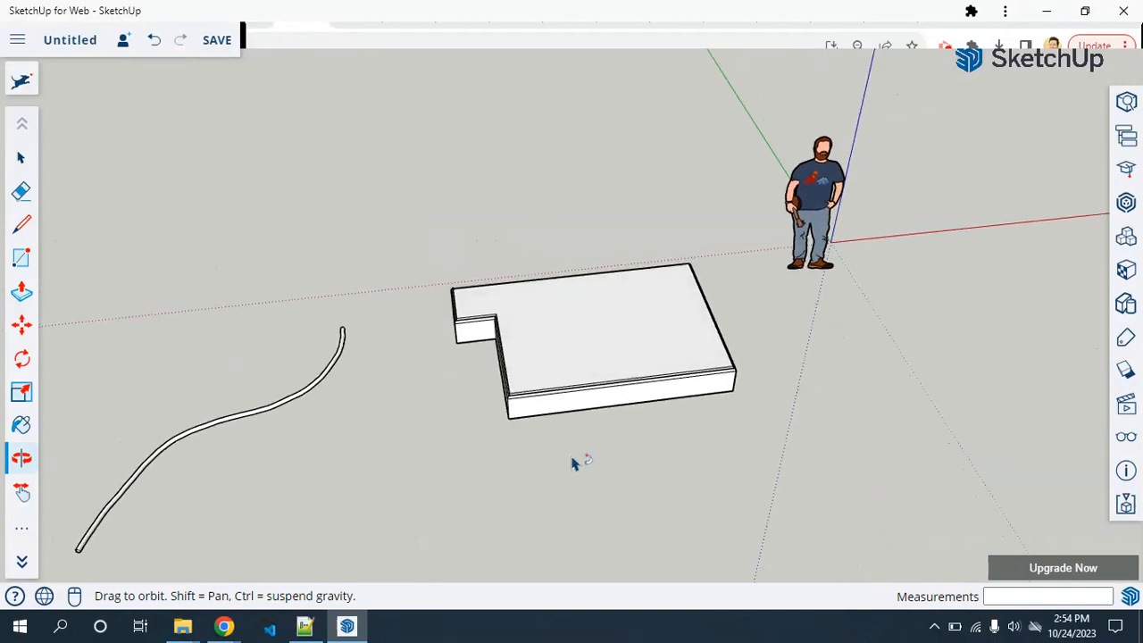
pyautogui.click(1045, 12)
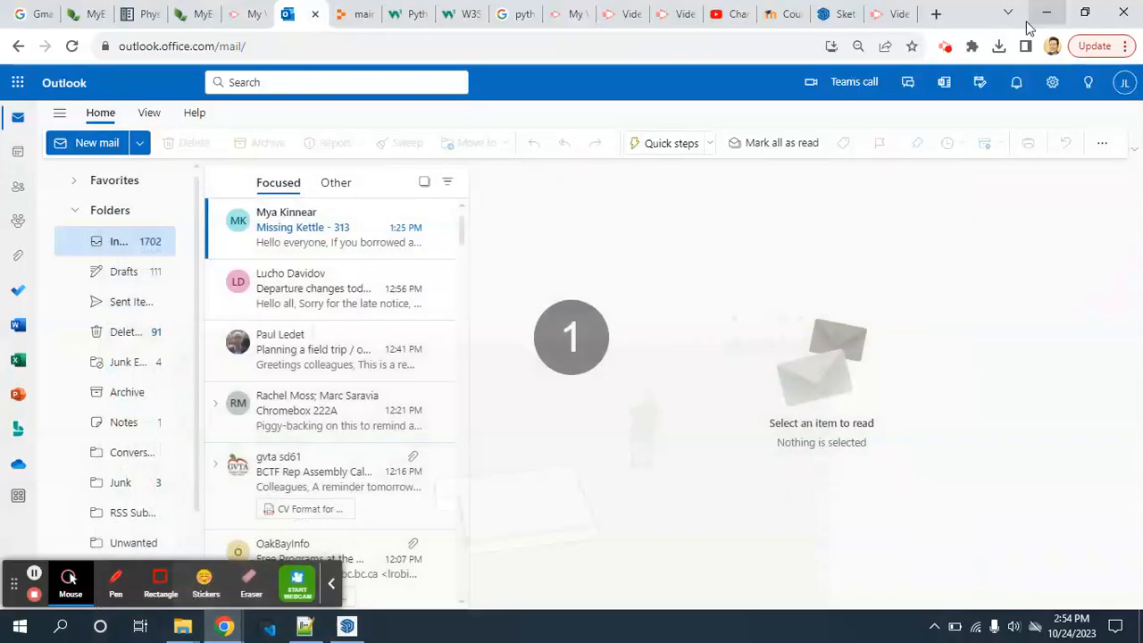